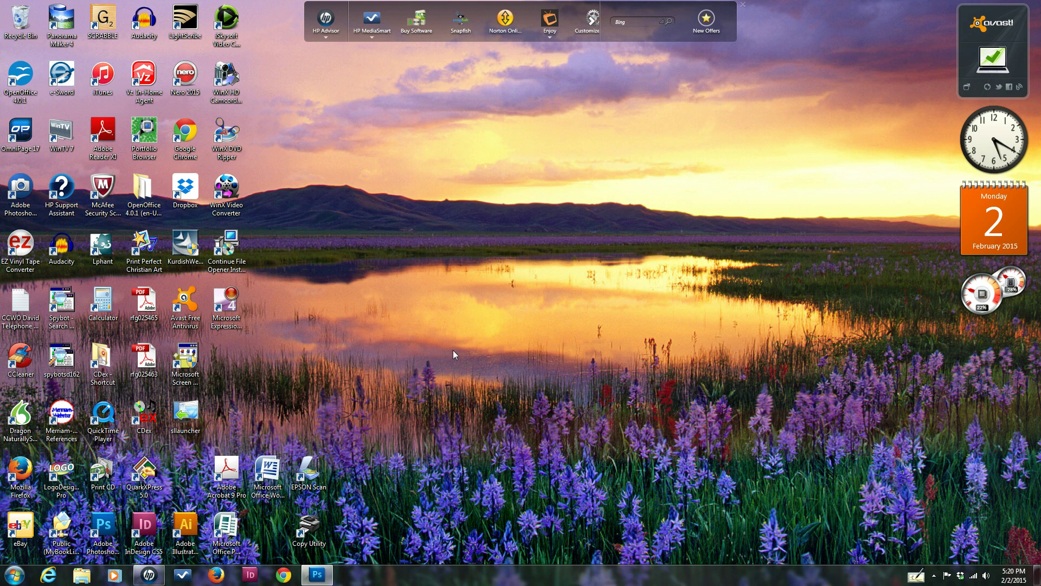
Step: Switch to Photoshop and examine the open photos of the audio recorder, inkjet label printer and CD drive, ending with it minimized
{"action": "left_click", "coordinate": [317, 576]}
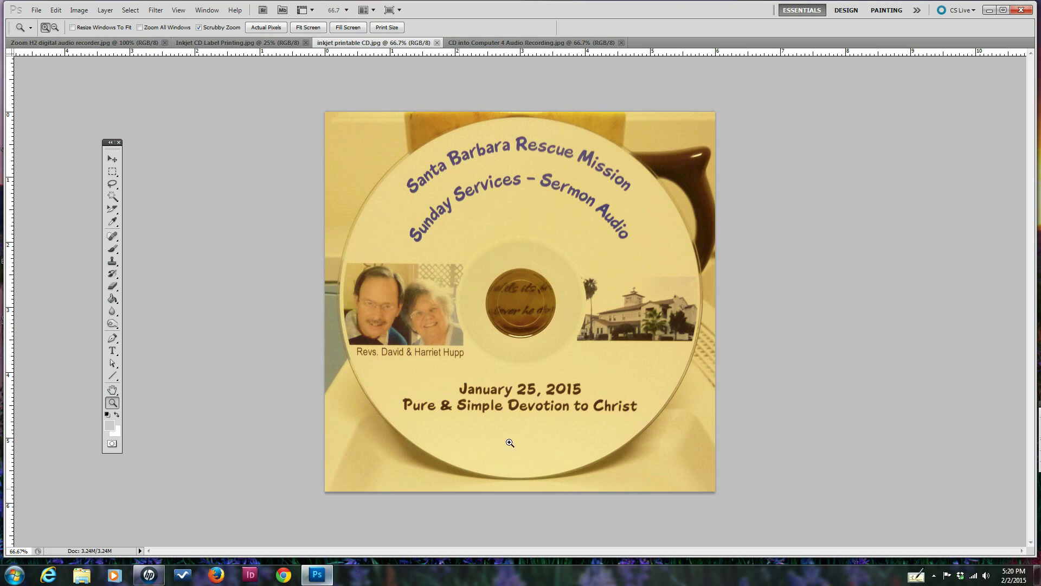
{"action": "left_click", "coordinate": [78, 45]}
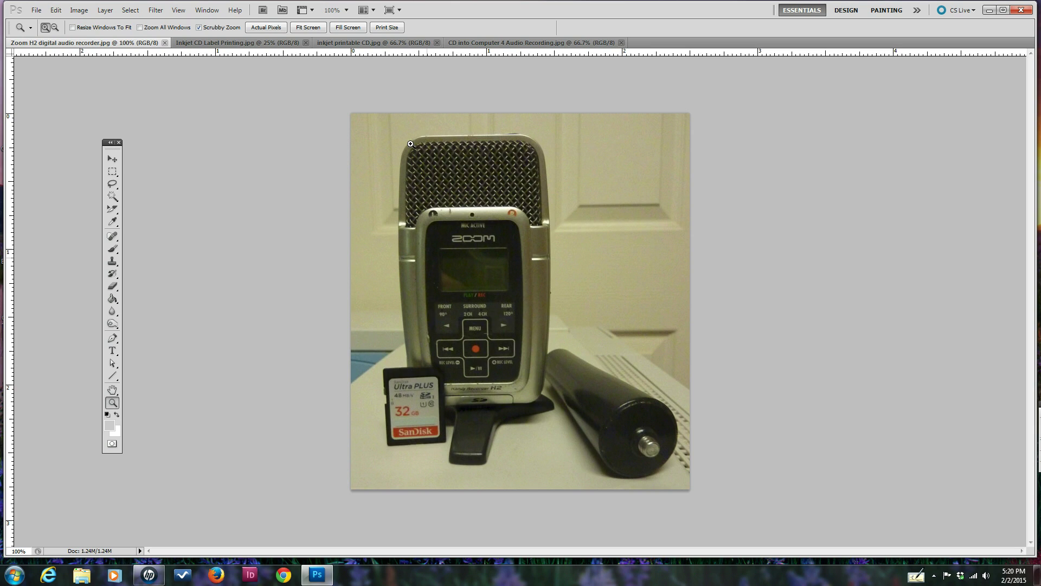
{"action": "left_click", "coordinate": [210, 43]}
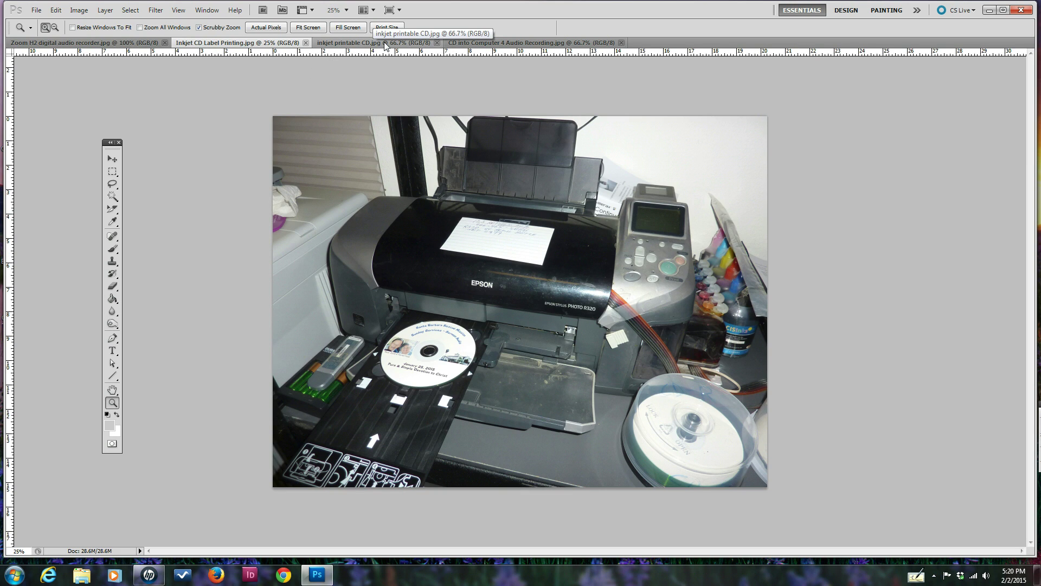
{"action": "left_click", "coordinate": [531, 43]}
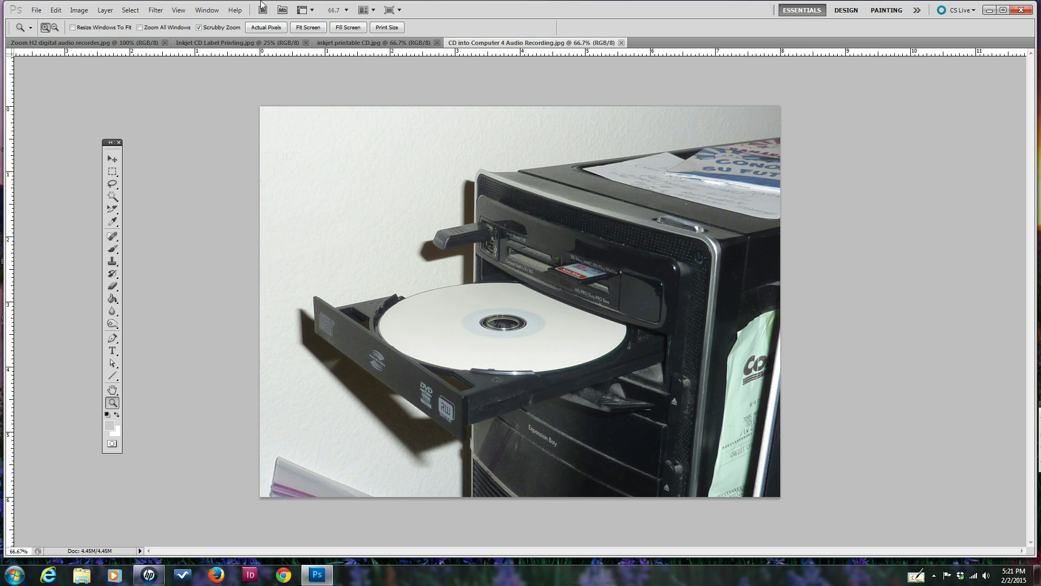
{"action": "left_click", "coordinate": [228, 43]}
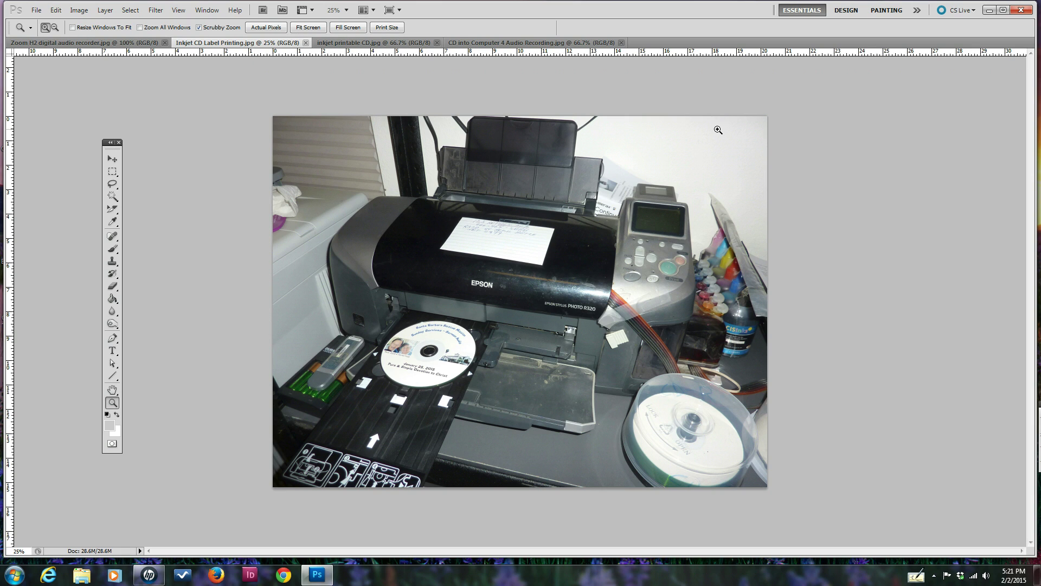
{"action": "left_click", "coordinate": [989, 10]}
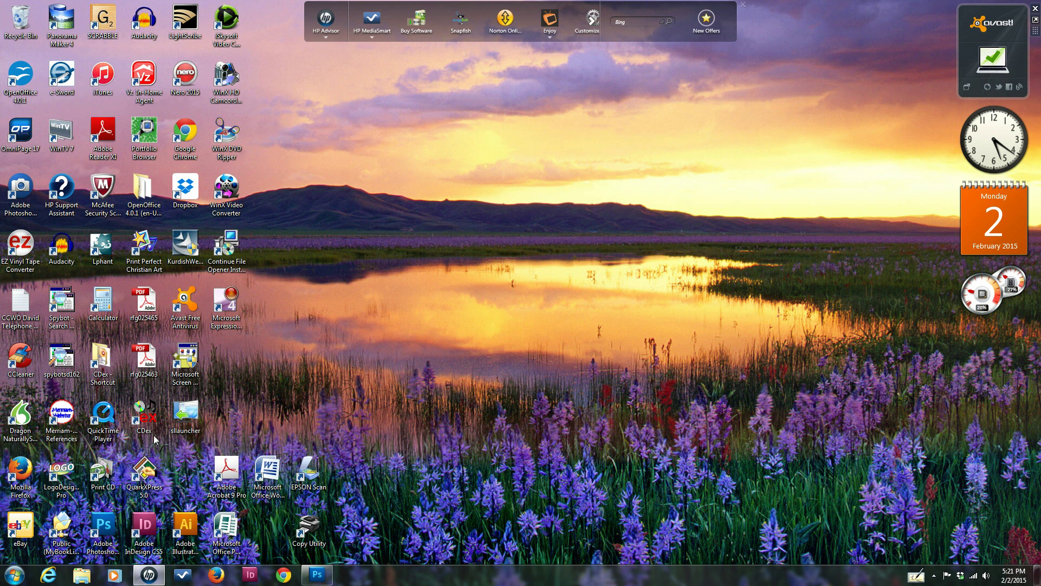
Step: Open Epson Print CD, insert the picture "SBRM photo small 4 CD labels.tif", and place it to the right of the disc's centre hole
{"action": "double_click", "coordinate": [101, 476]}
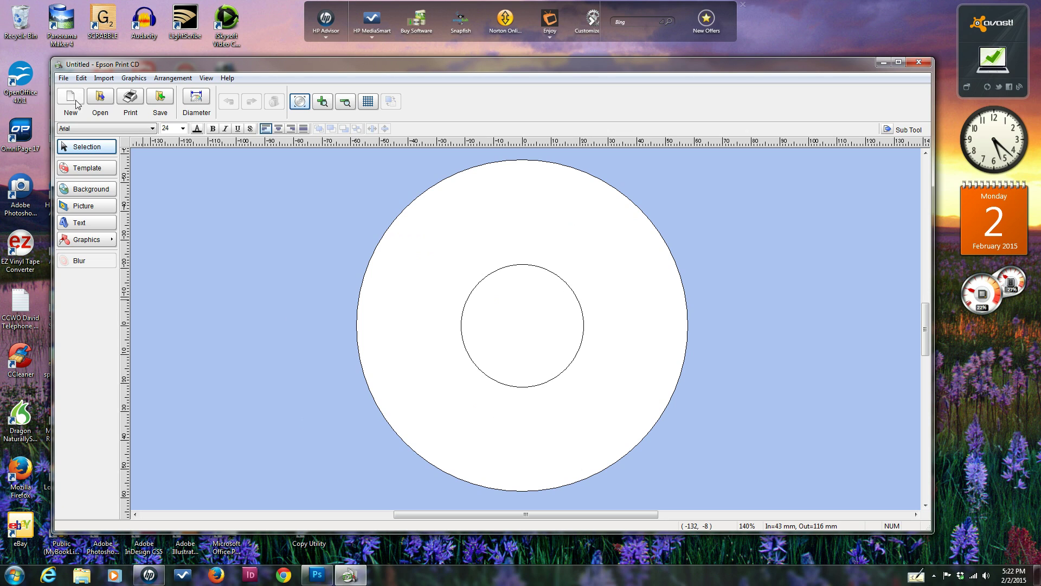
{"action": "left_click", "coordinate": [84, 205]}
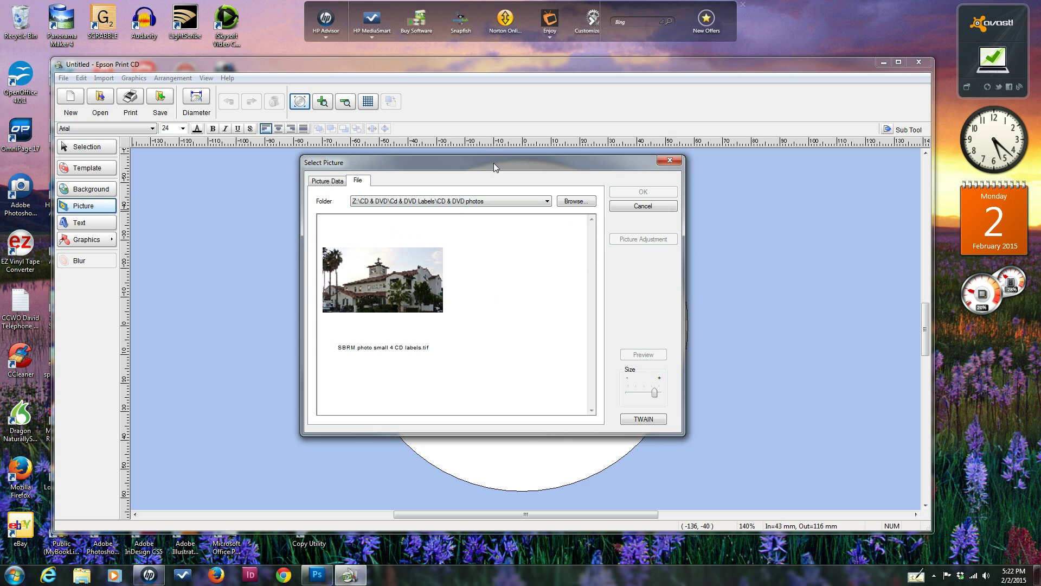
{"action": "double_click", "coordinate": [391, 289]}
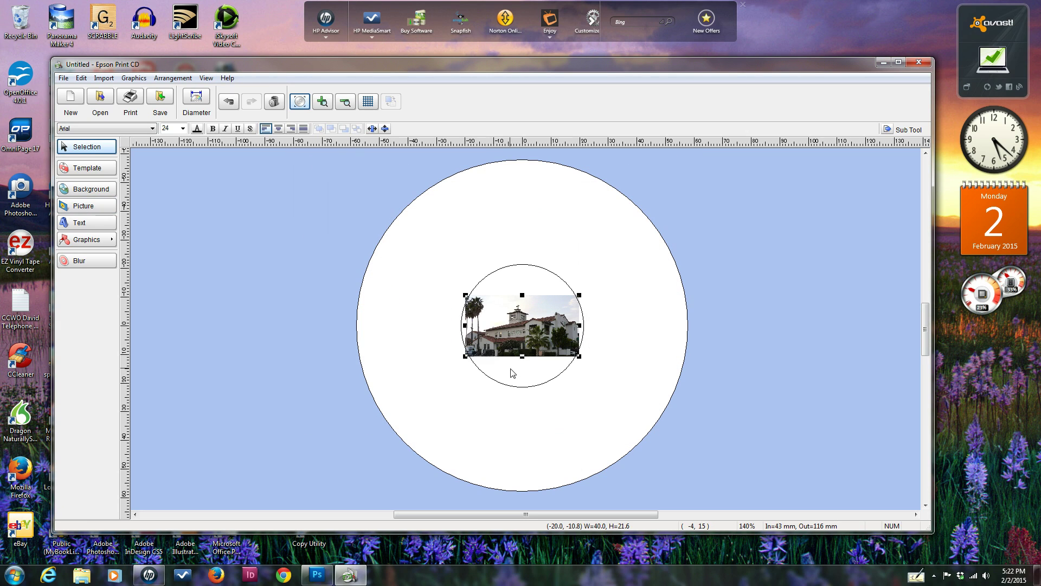
{"action": "left_click", "coordinate": [523, 324]}
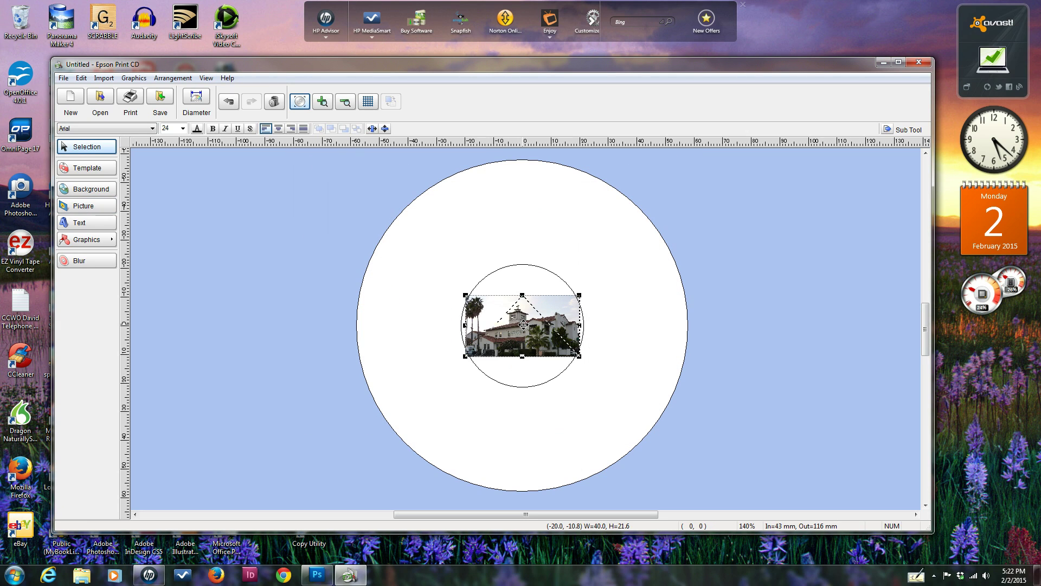
{"action": "left_click_drag", "start_coordinate": [523, 325], "coordinate": [633, 325]}
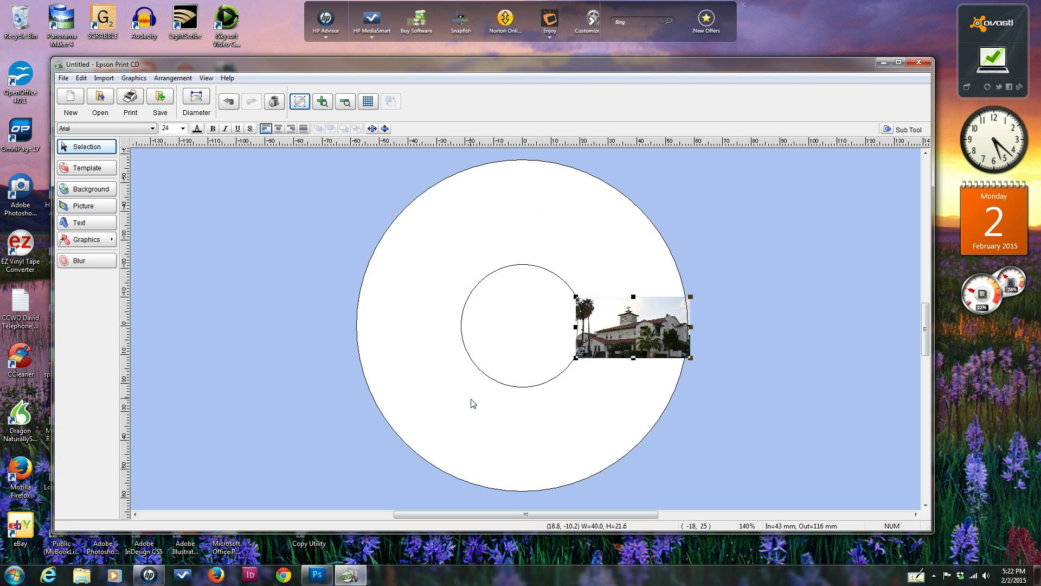
Step: Add the text "Santa Barbara Rescue Mission Sermon" to the disc label
{"action": "left_click", "coordinate": [77, 225]}
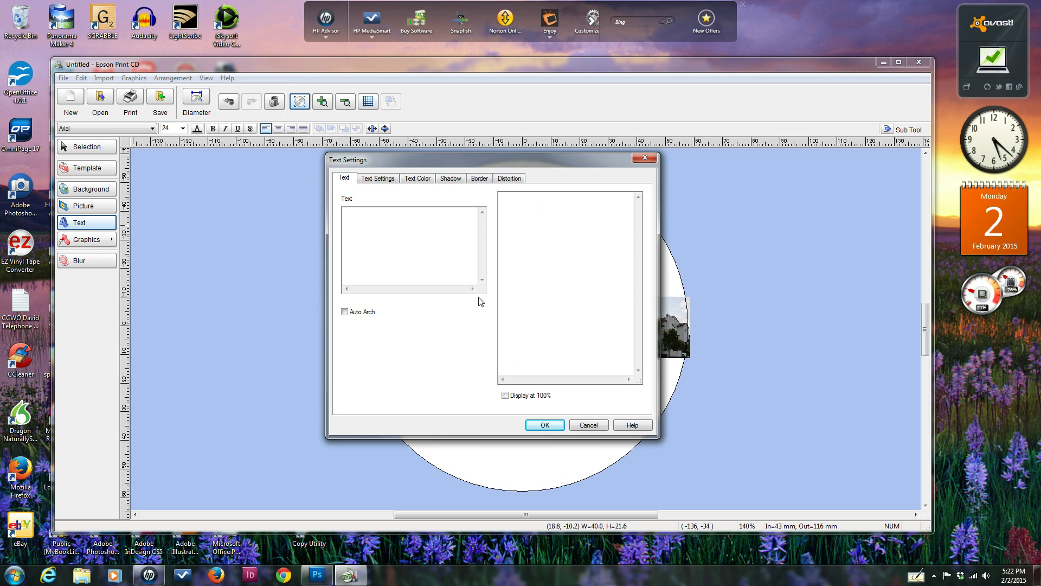
{"action": "type", "text": "S"}
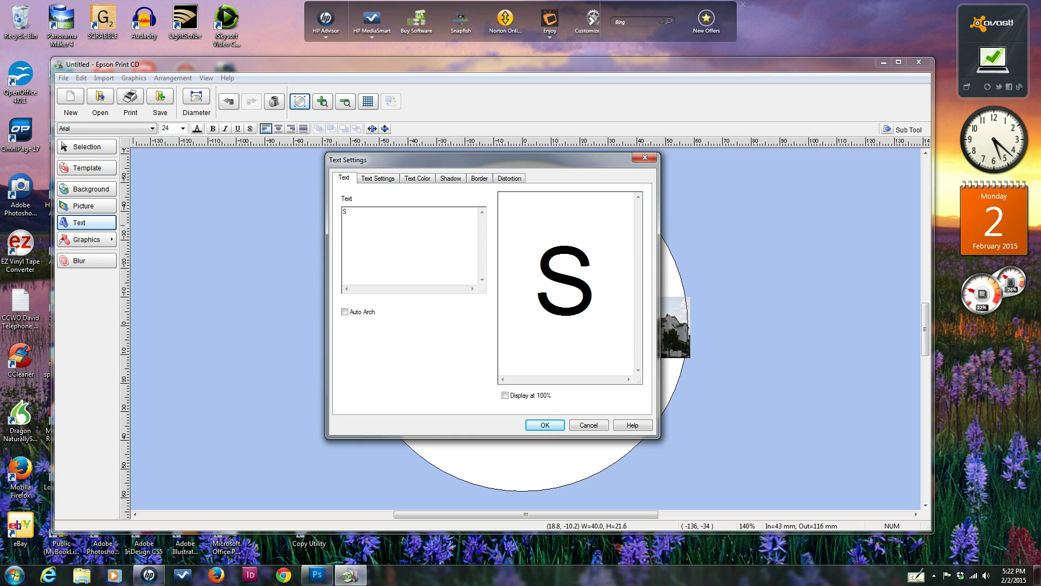
{"action": "type", "text": "anta Ba"}
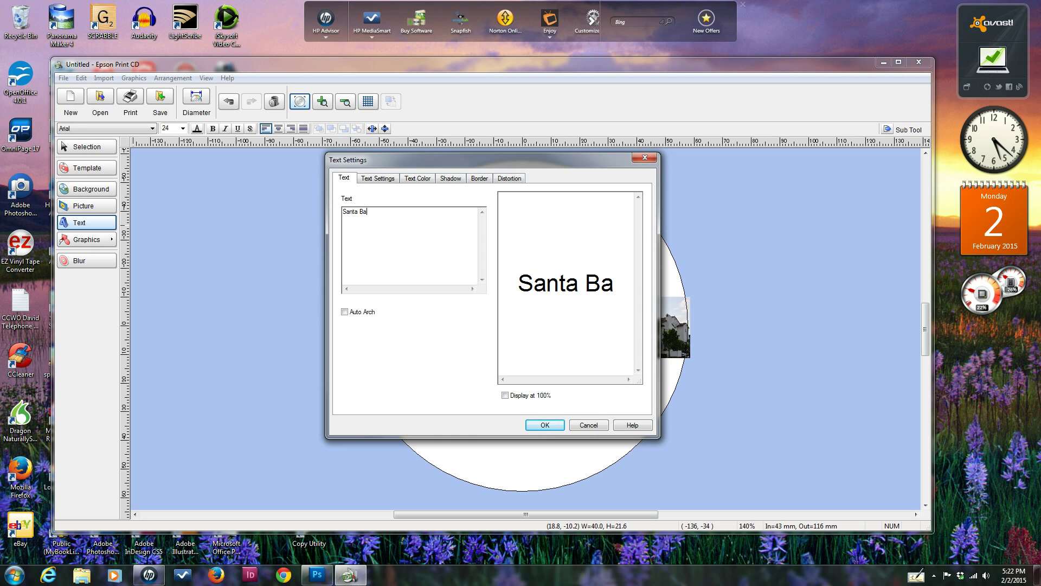
{"action": "type", "text": "rbara R"}
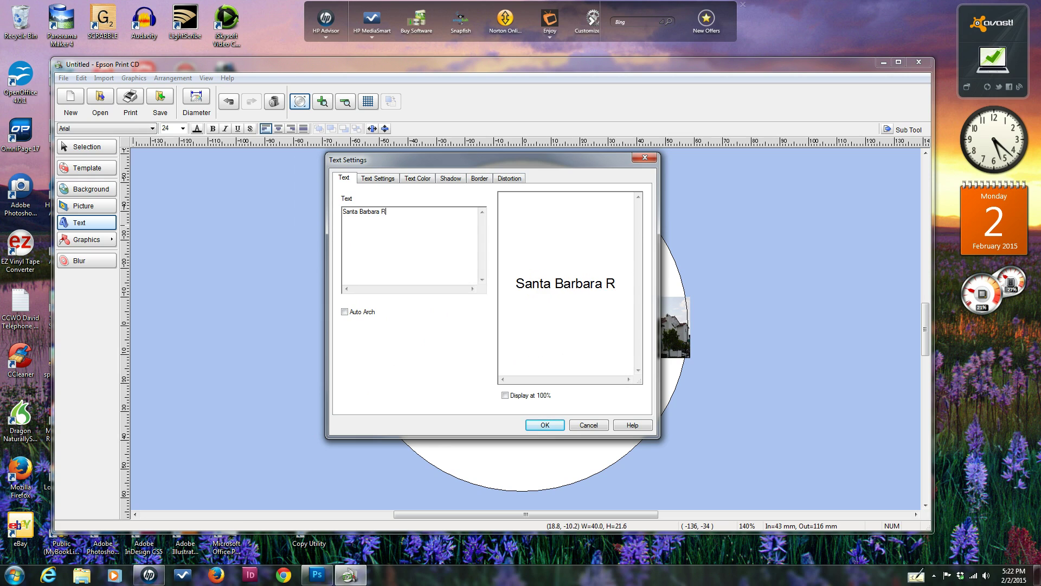
{"action": "type", "text": "escue Mi"}
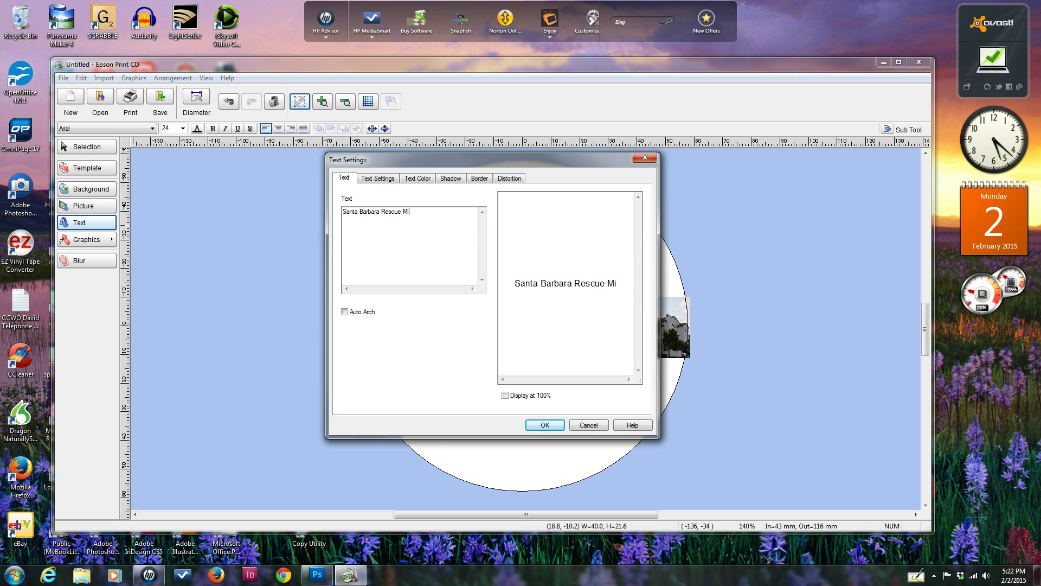
{"action": "type", "text": "ssion S"}
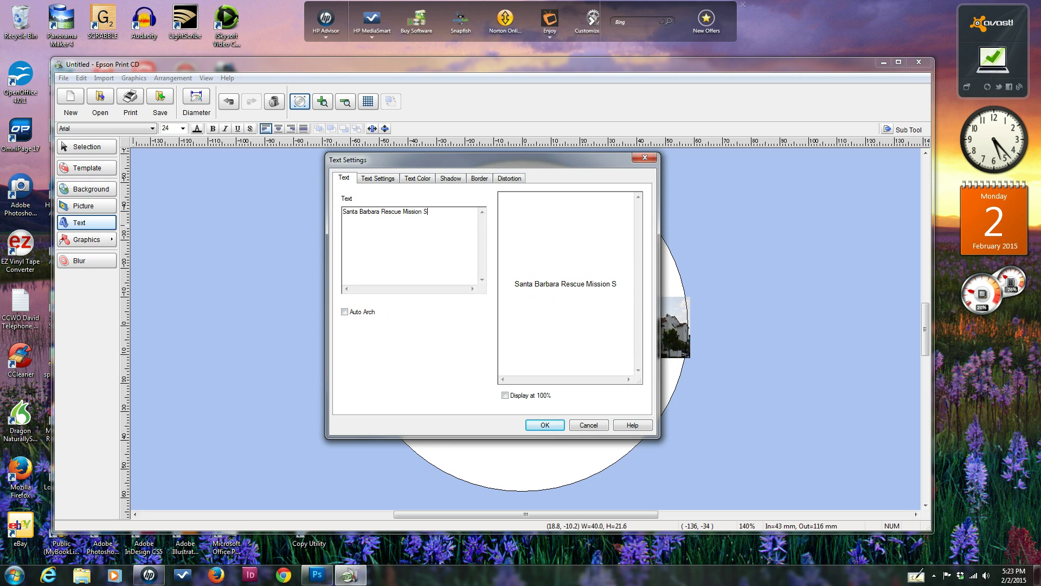
{"action": "type", "text": "ermon"}
{"action": "left_click", "coordinate": [548, 428]}
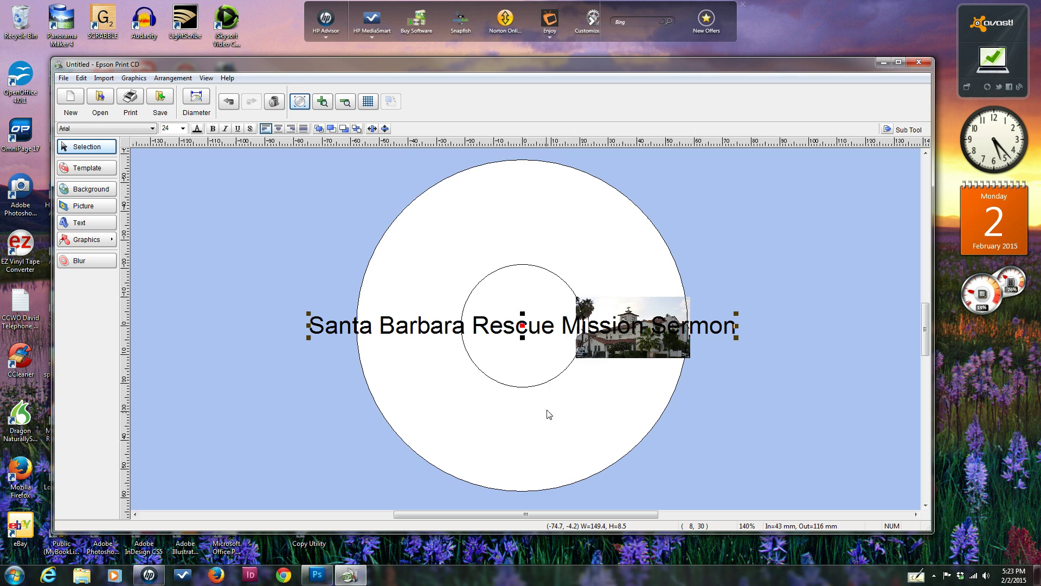
Step: Set the label text's size to 14 and its color to blue
{"action": "double_click", "coordinate": [402, 327]}
{"action": "left_click", "coordinate": [379, 178]}
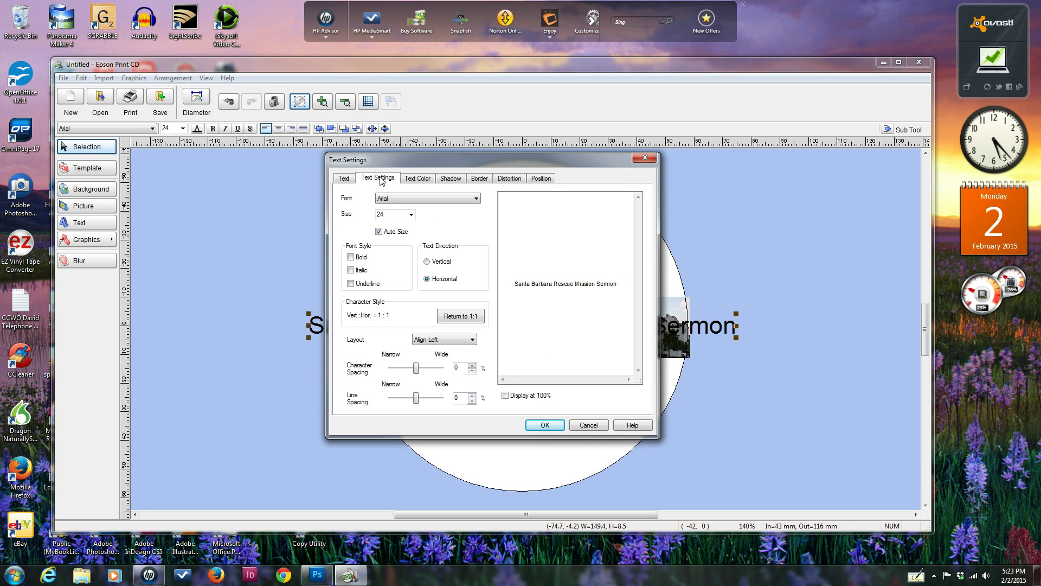
{"action": "left_click", "coordinate": [411, 214]}
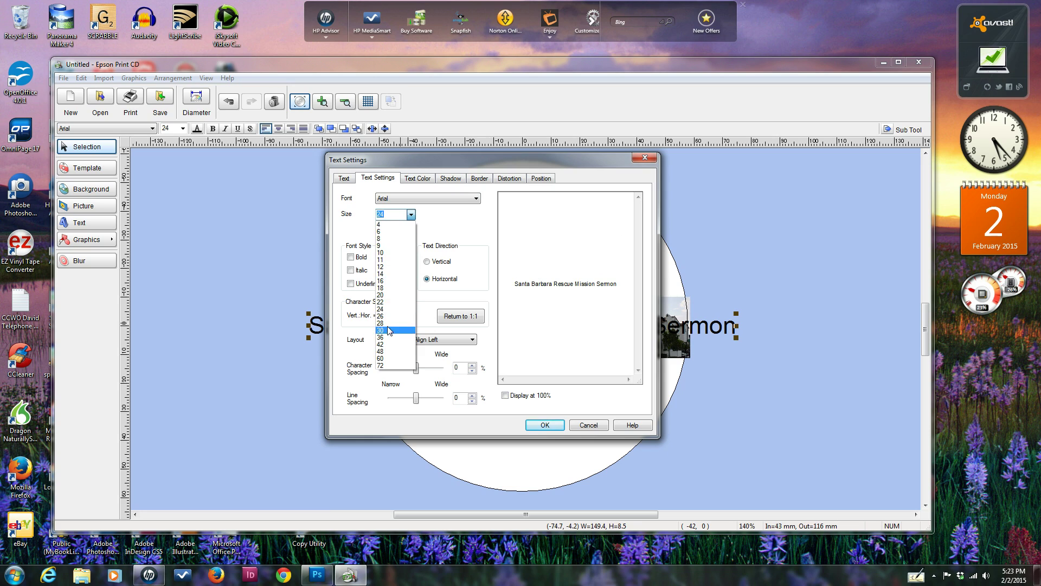
{"action": "left_click", "coordinate": [386, 275]}
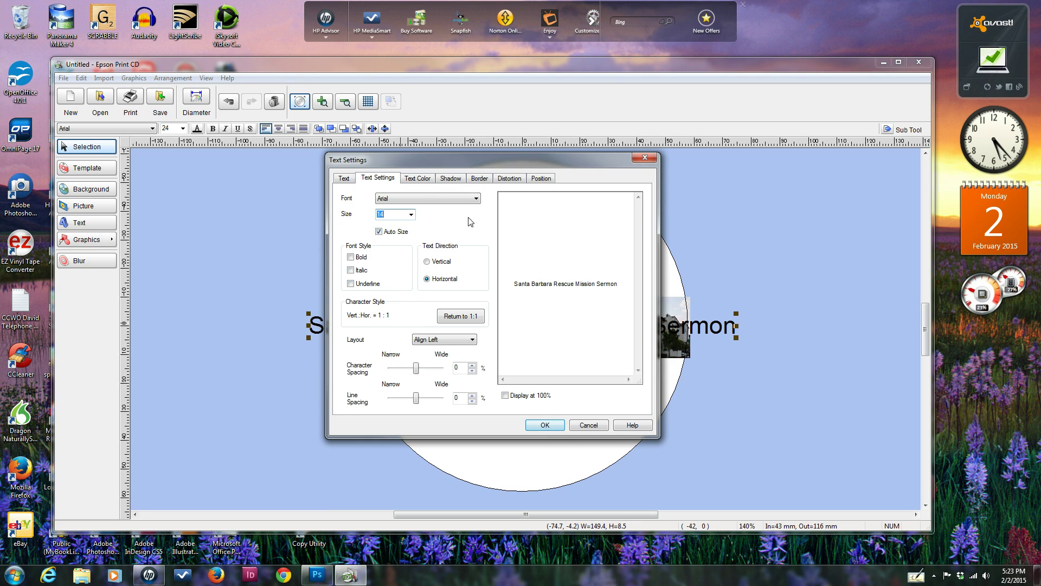
{"action": "left_click", "coordinate": [418, 178]}
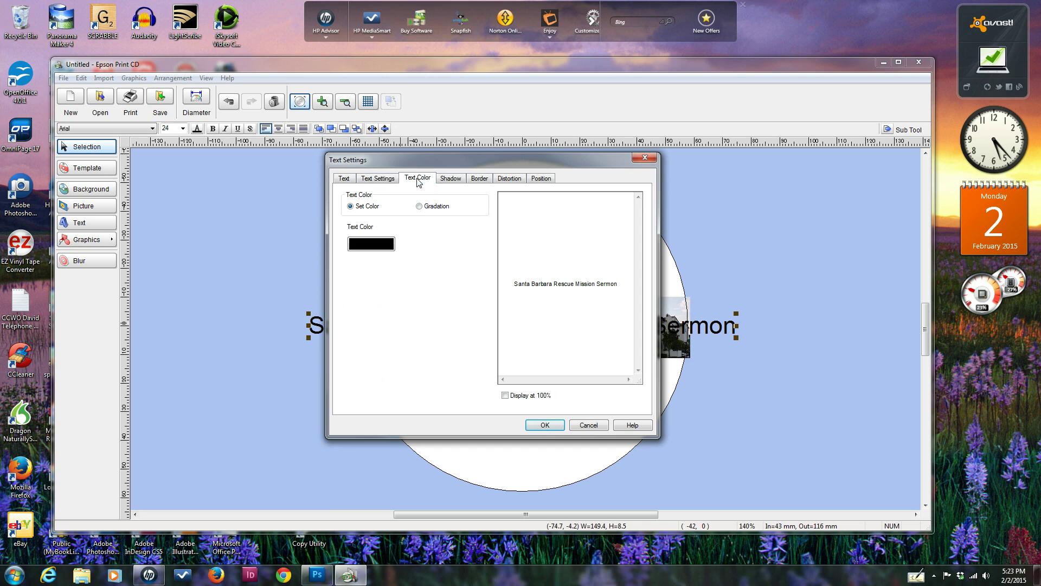
{"action": "left_click", "coordinate": [367, 244]}
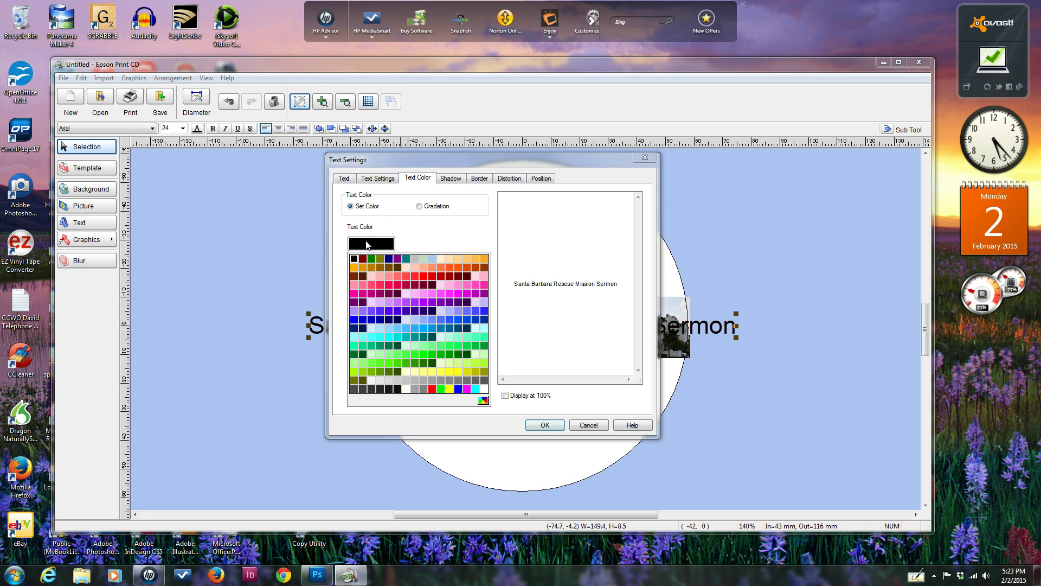
{"action": "left_click", "coordinate": [356, 320]}
{"action": "left_click", "coordinate": [544, 424]}
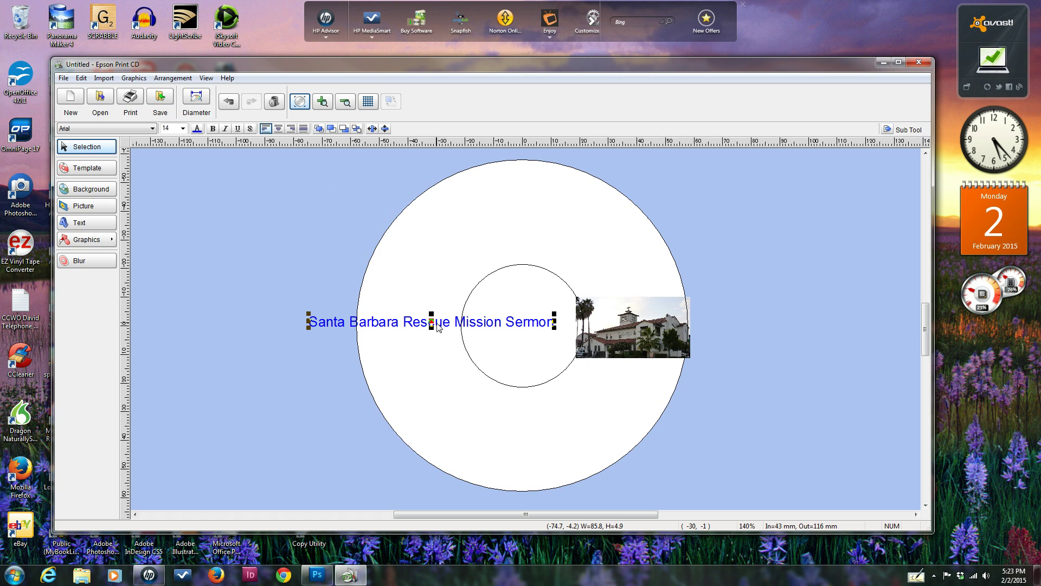
Step: Move the blue text line near the disc's upper edge and bend it into an arch following the rim
{"action": "left_click_drag", "start_coordinate": [434, 322], "coordinate": [539, 411]}
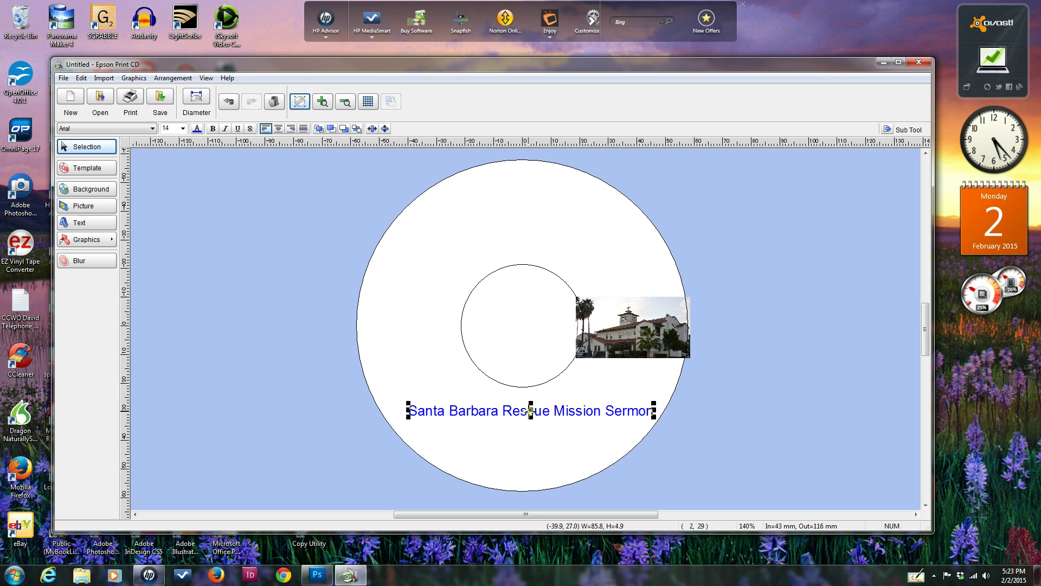
{"action": "left_click_drag", "start_coordinate": [542, 410], "coordinate": [531, 197]}
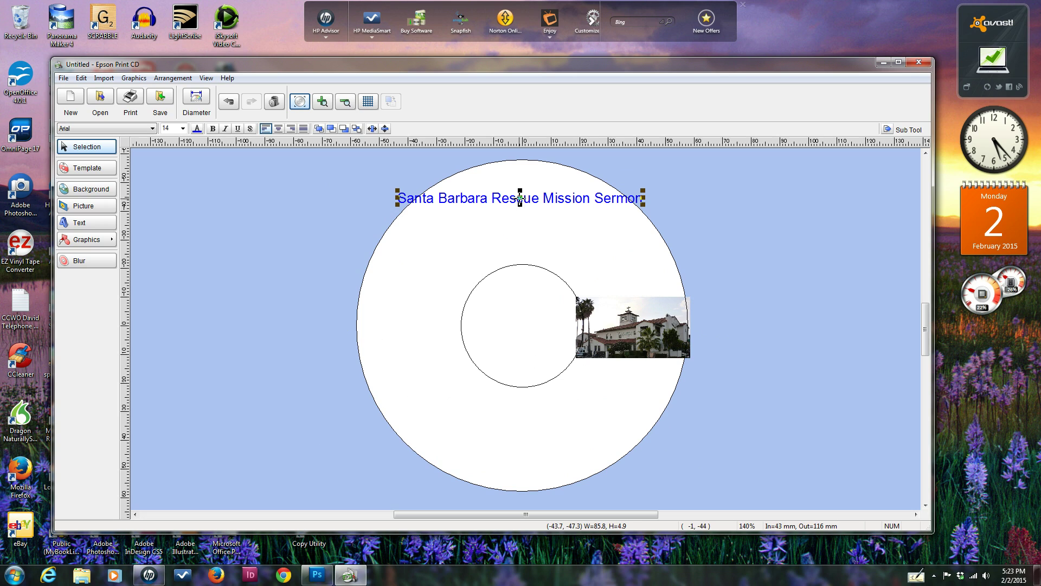
{"action": "mouse_move", "coordinate": [520, 198]}
{"action": "left_mouse_down"}
{"action": "mouse_move", "coordinate": [519, 224]}
{"action": "mouse_move", "coordinate": [519, 181]}
{"action": "left_mouse_up"}
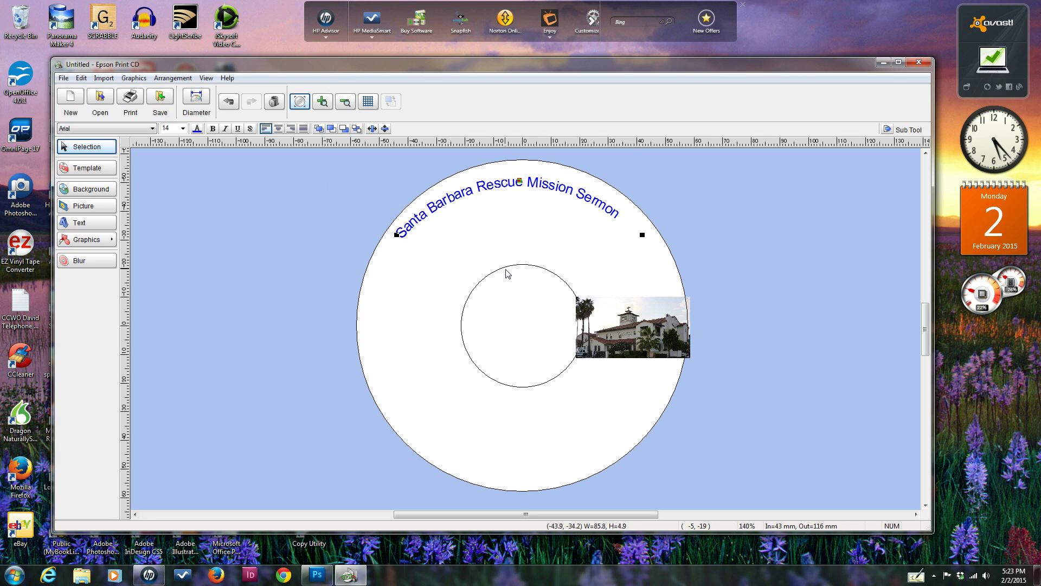
{"action": "left_click", "coordinate": [519, 181]}
{"action": "left_click_drag", "start_coordinate": [519, 177], "coordinate": [519, 174]}
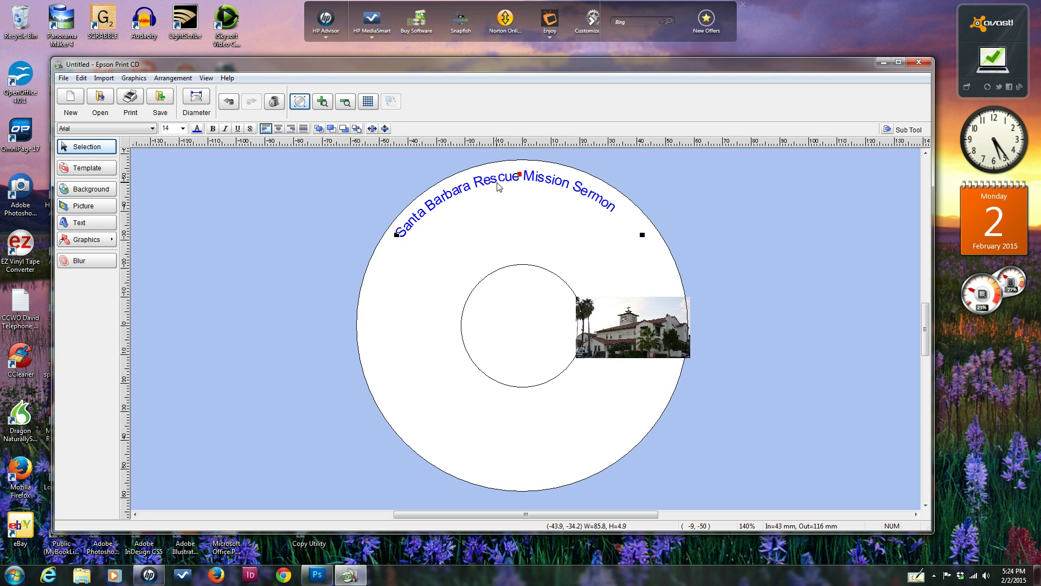
Step: Widen and deepen the text arch to about 100 mm wide, and shift it toward the disc's left rim
{"action": "left_click_drag", "start_coordinate": [500, 182], "coordinate": [503, 184]}
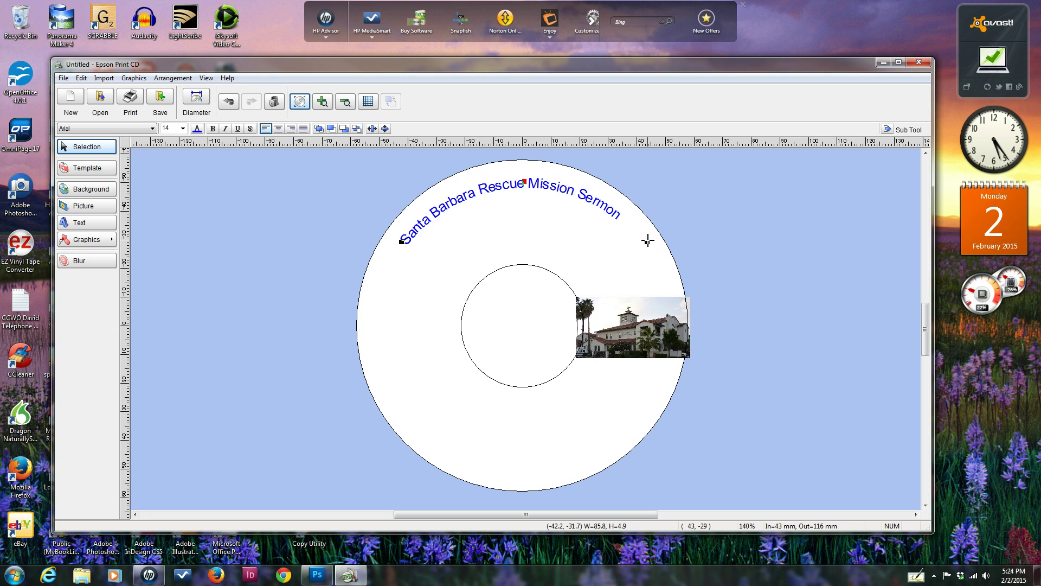
{"action": "left_click_drag", "start_coordinate": [648, 241], "coordinate": [657, 259]}
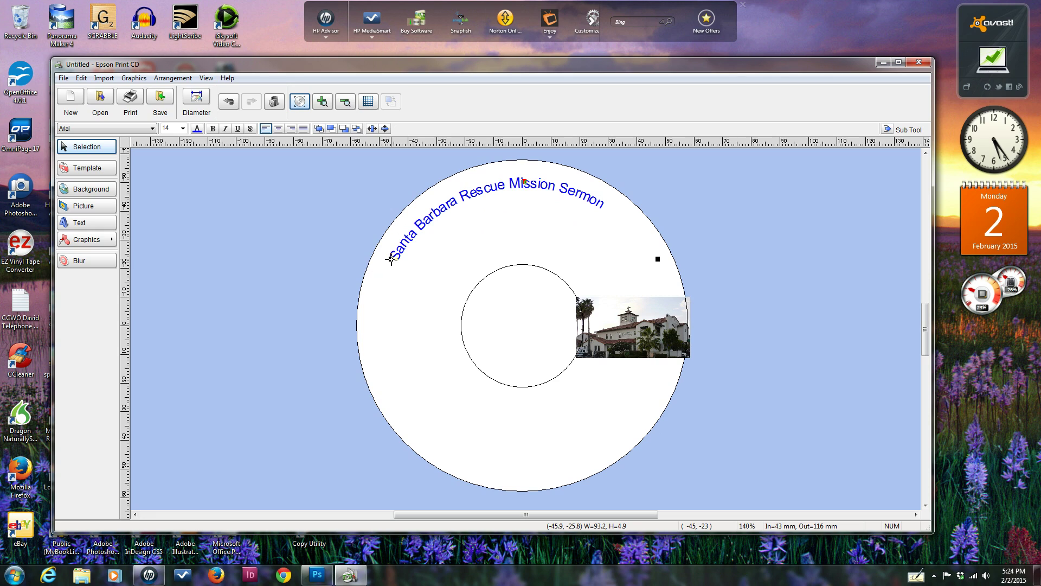
{"action": "left_click_drag", "start_coordinate": [391, 259], "coordinate": [381, 281]}
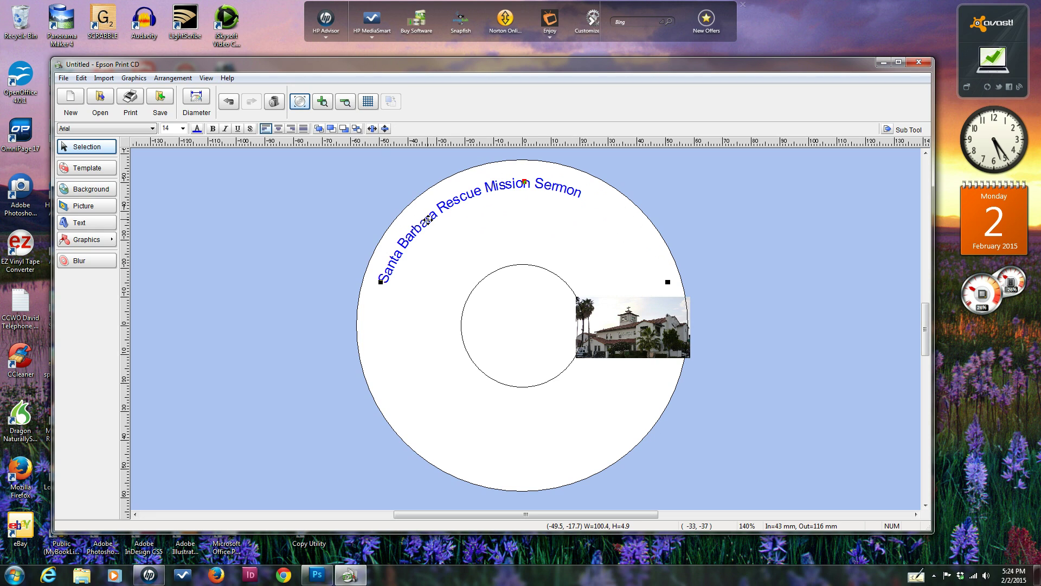
{"action": "left_click_drag", "start_coordinate": [427, 220], "coordinate": [415, 223]}
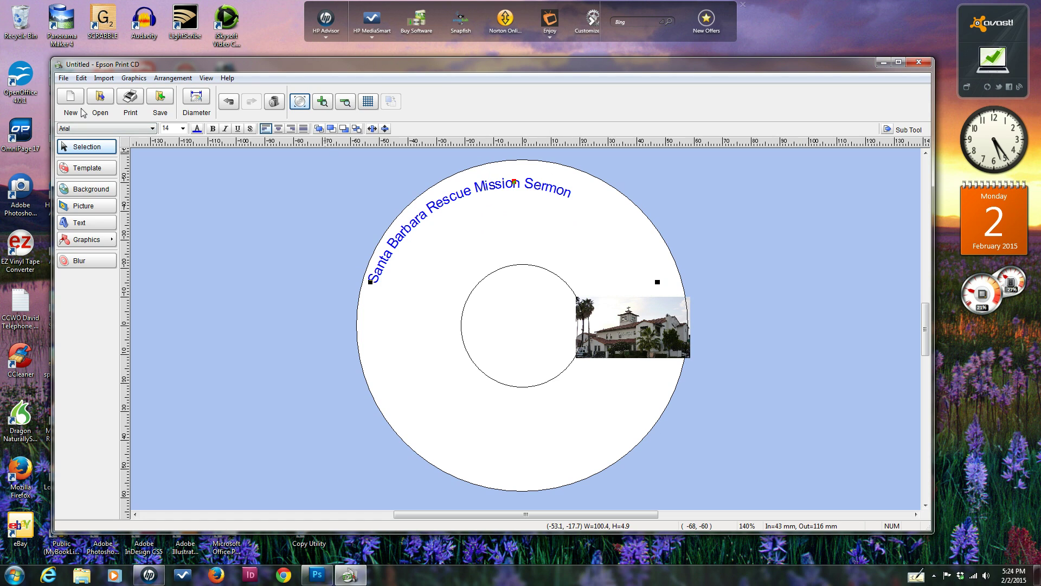
Step: Open the recent label "Pure & Simple Devotion to Christ", discarding the changes to the untitled label
{"action": "left_click", "coordinate": [65, 79]}
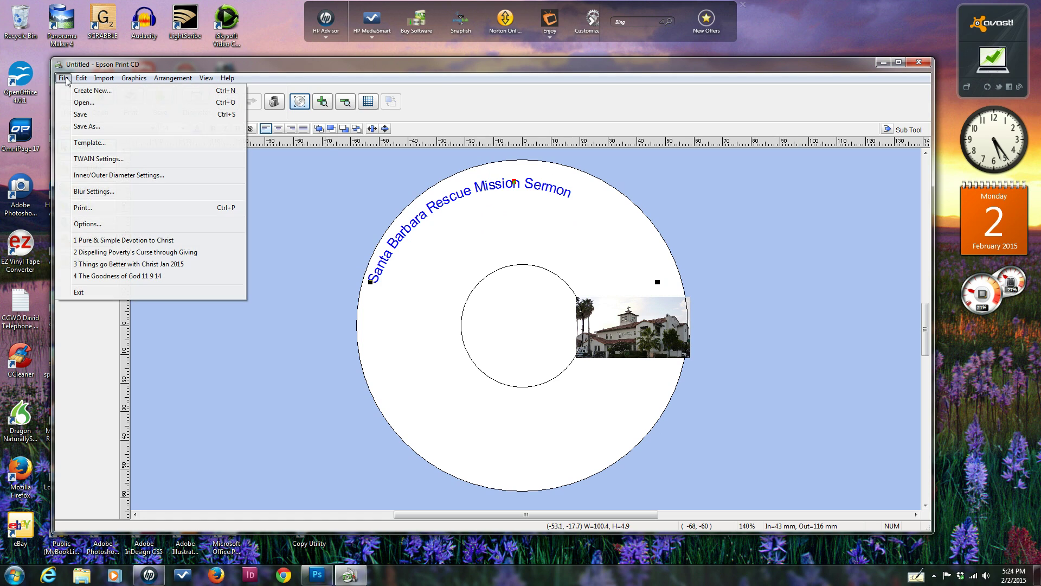
{"action": "left_click", "coordinate": [114, 241]}
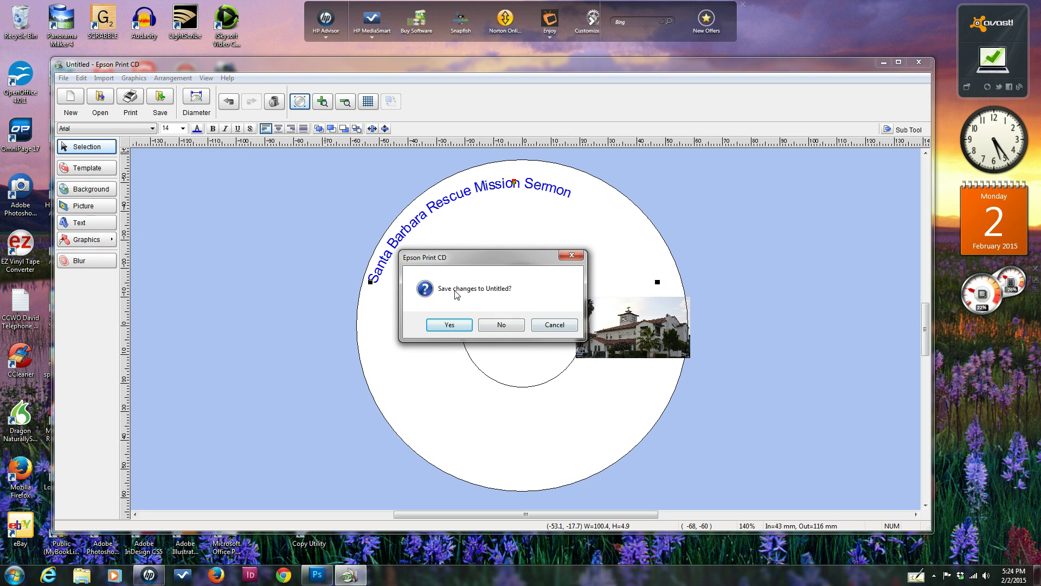
{"action": "left_click", "coordinate": [501, 325]}
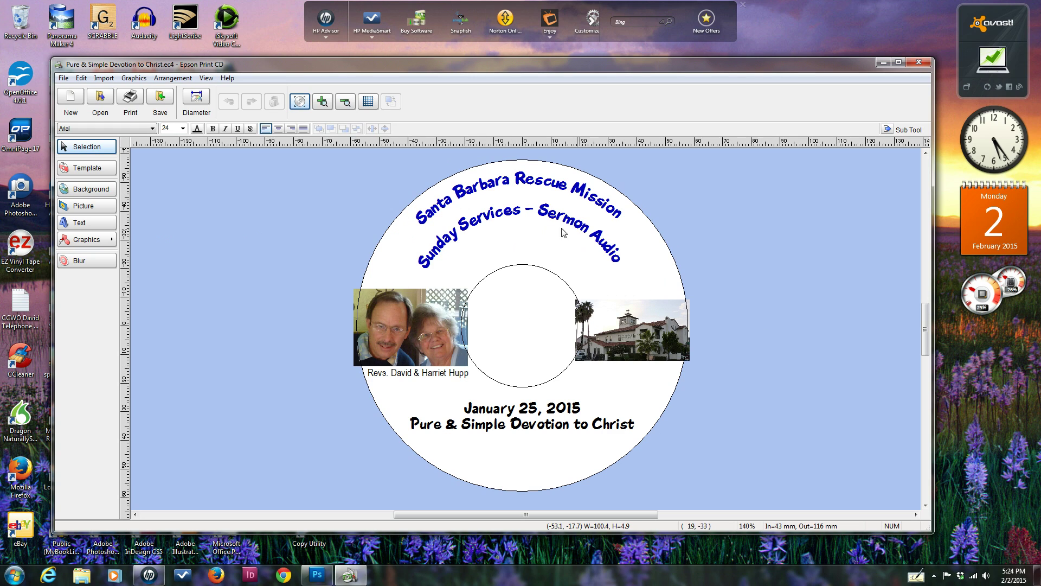
Step: Inspect the blue arched heading's wording, font, size and spacing settings, leaving them as they are
{"action": "left_click", "coordinate": [516, 211]}
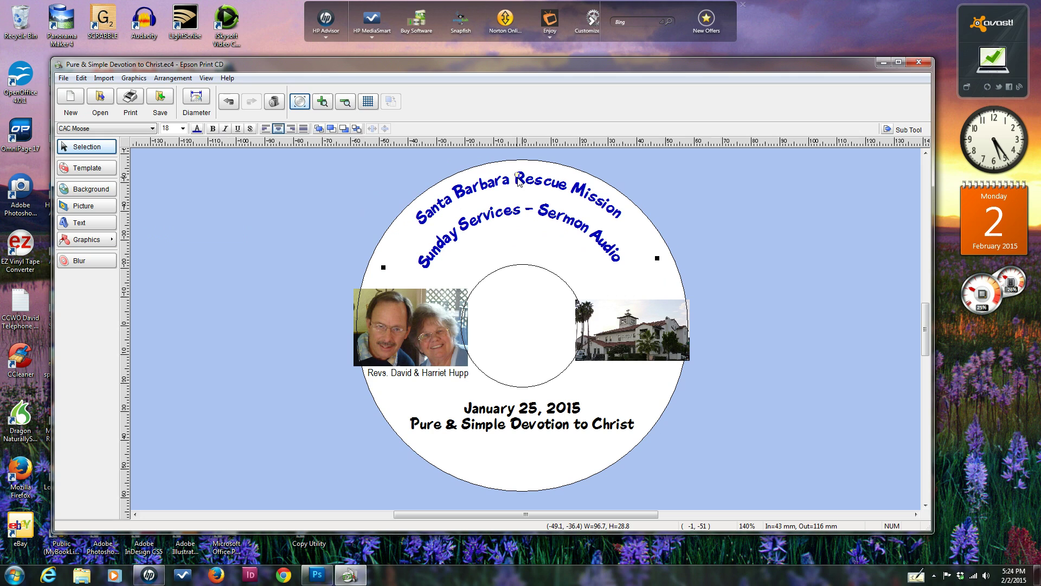
{"action": "mouse_move", "coordinate": [517, 172]}
{"action": "left_mouse_down"}
{"action": "mouse_move", "coordinate": [515, 225]}
{"action": "mouse_move", "coordinate": [519, 172]}
{"action": "left_mouse_up"}
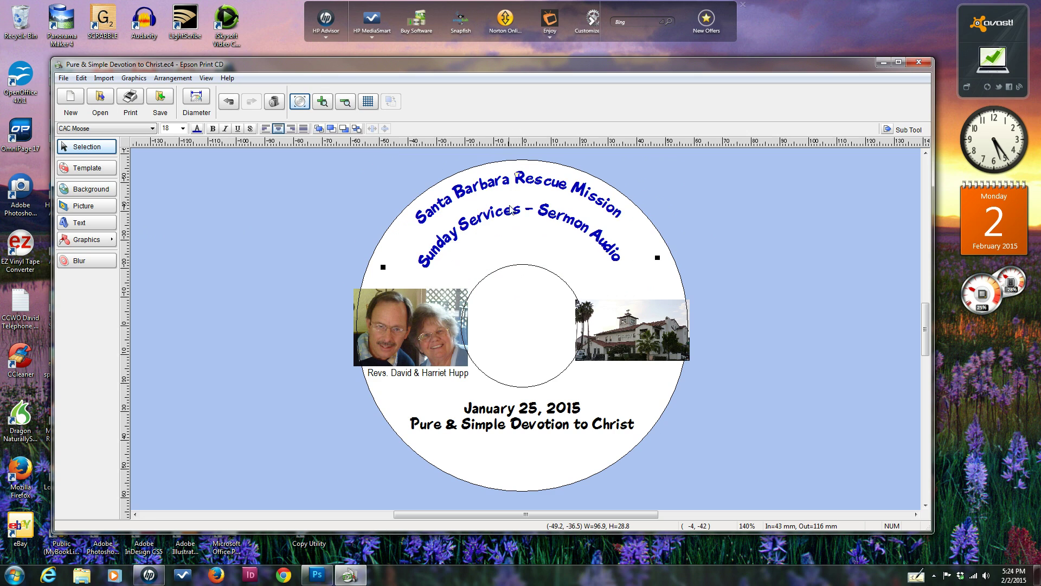
{"action": "double_click", "coordinate": [509, 205]}
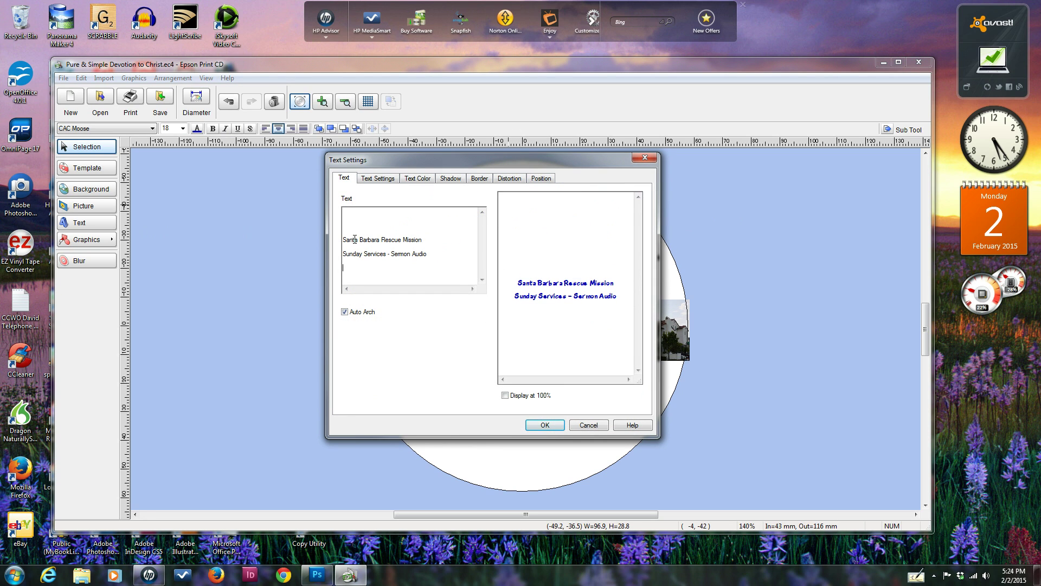
{"action": "left_click", "coordinate": [384, 182]}
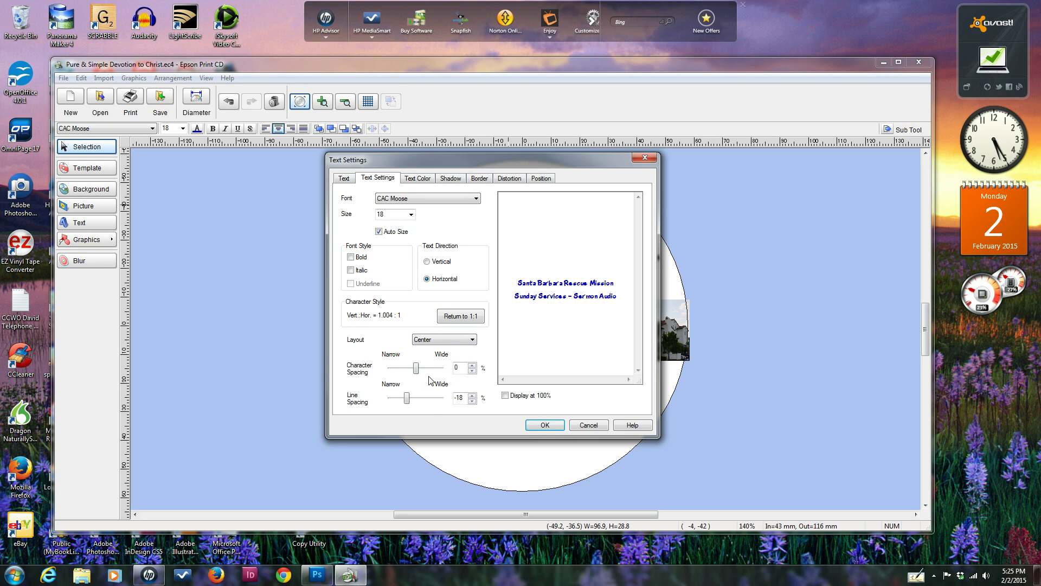
{"action": "left_click", "coordinate": [587, 425]}
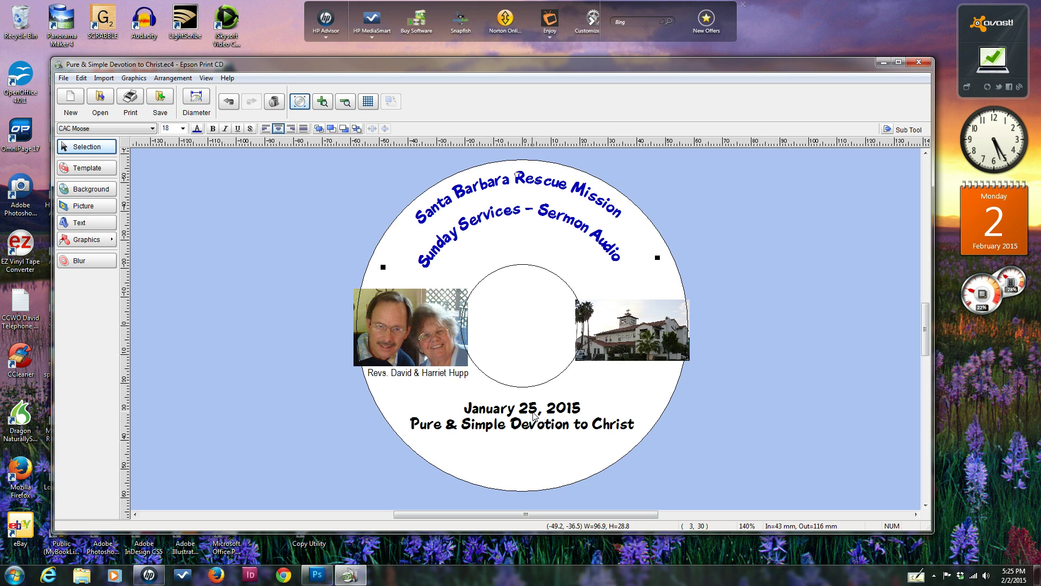
Step: Check the editable date and sermon title lines in the lower text block's settings
{"action": "double_click", "coordinate": [533, 415]}
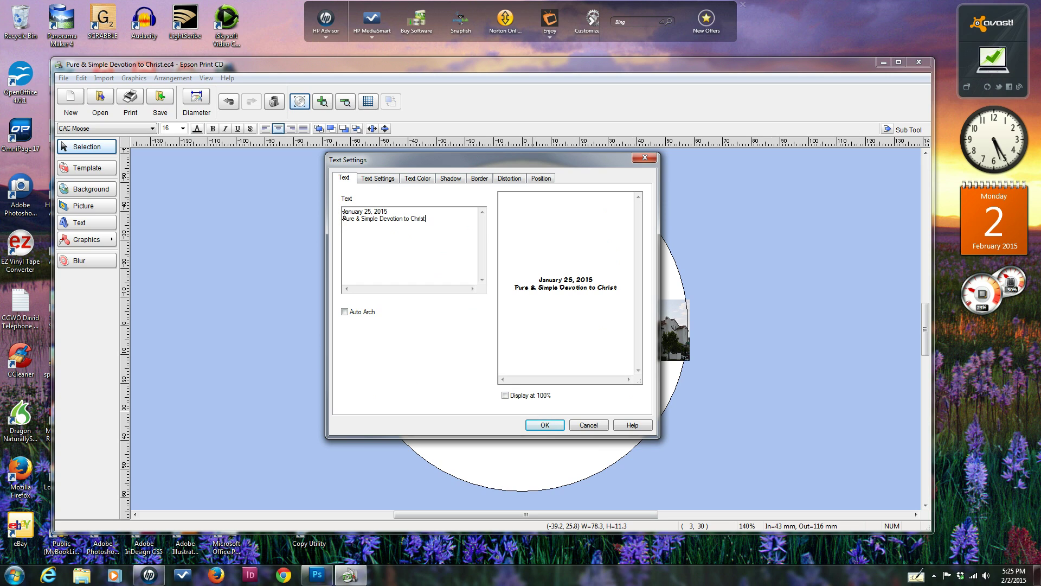
{"action": "left_click_drag", "start_coordinate": [344, 211], "coordinate": [505, 229]}
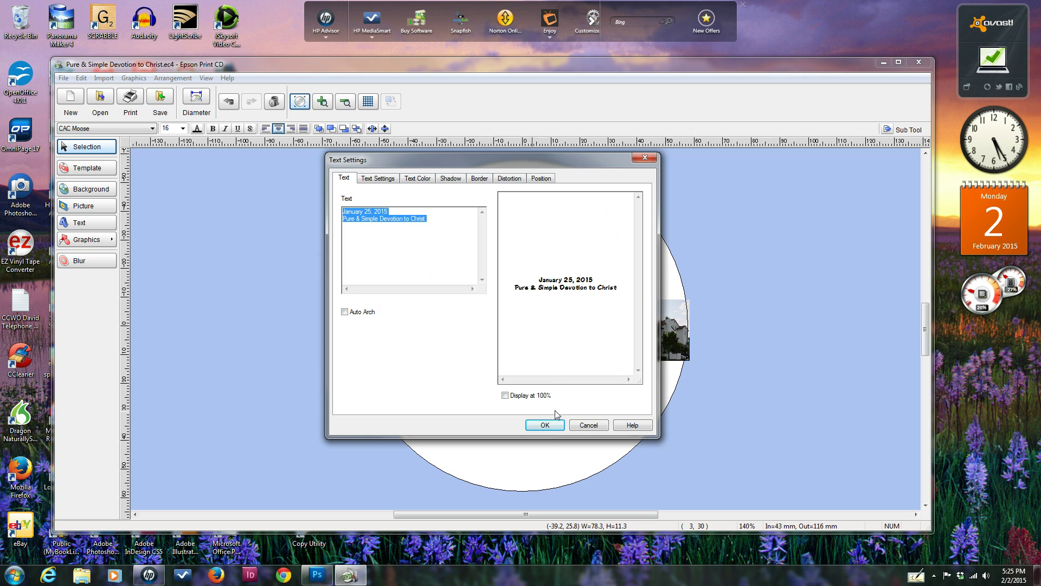
{"action": "left_click", "coordinate": [550, 428]}
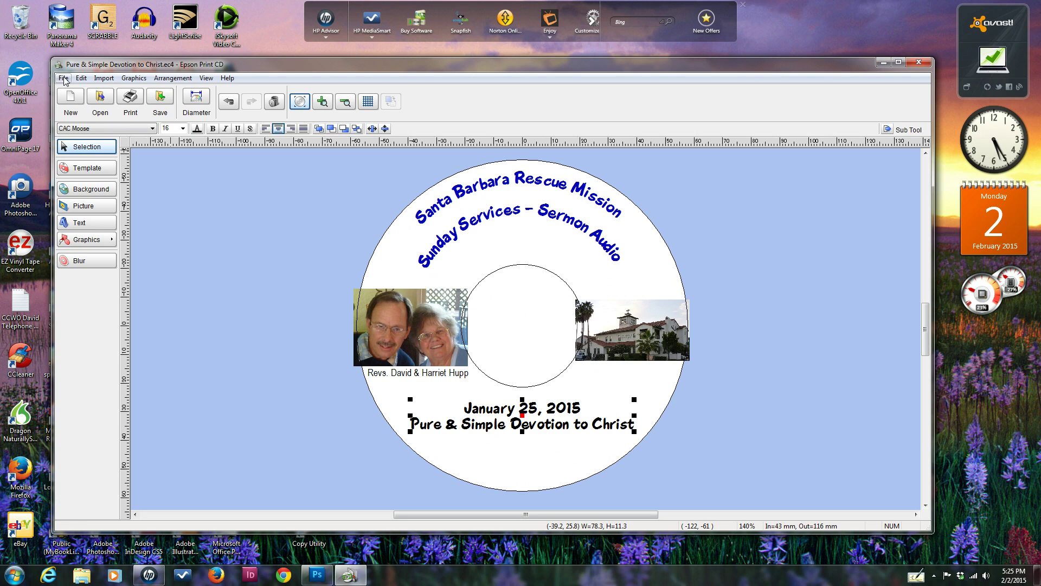
Step: Examine the folder and file name offered for saving the label as a new file, without saving
{"action": "left_click", "coordinate": [64, 79]}
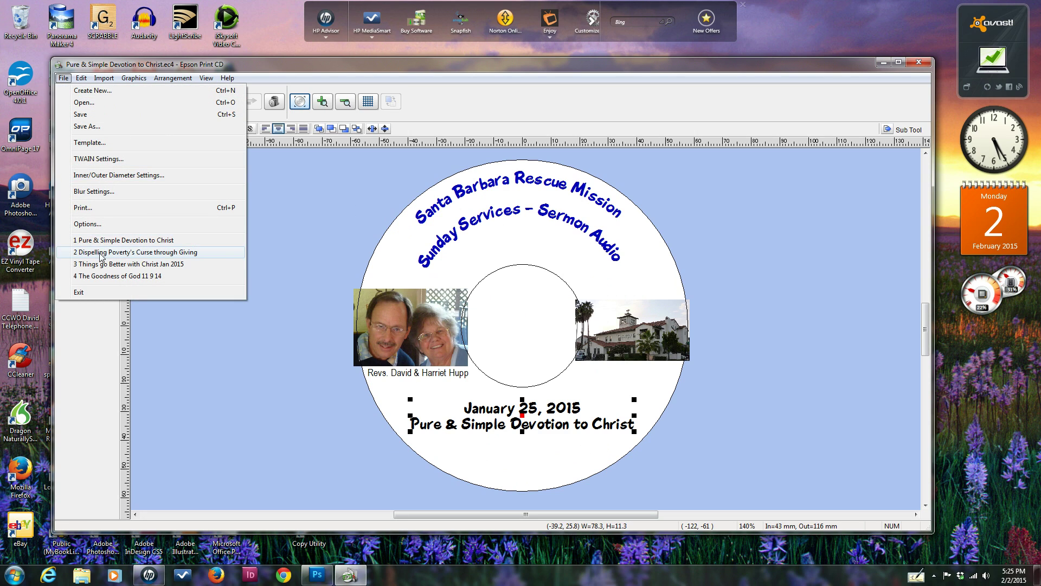
{"action": "left_click", "coordinate": [95, 126]}
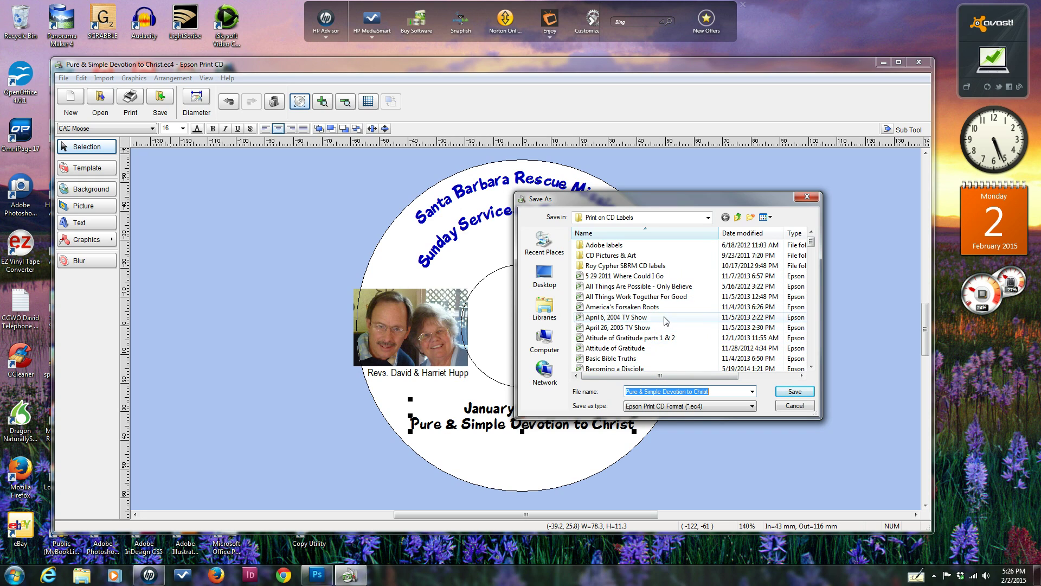
{"action": "left_click", "coordinate": [709, 218]}
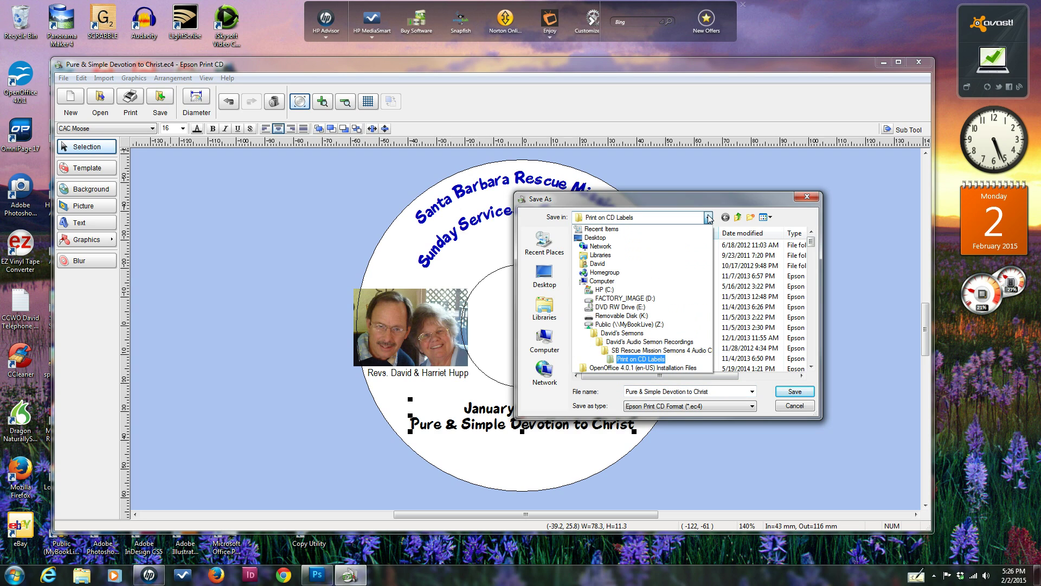
{"action": "left_click", "coordinate": [709, 217]}
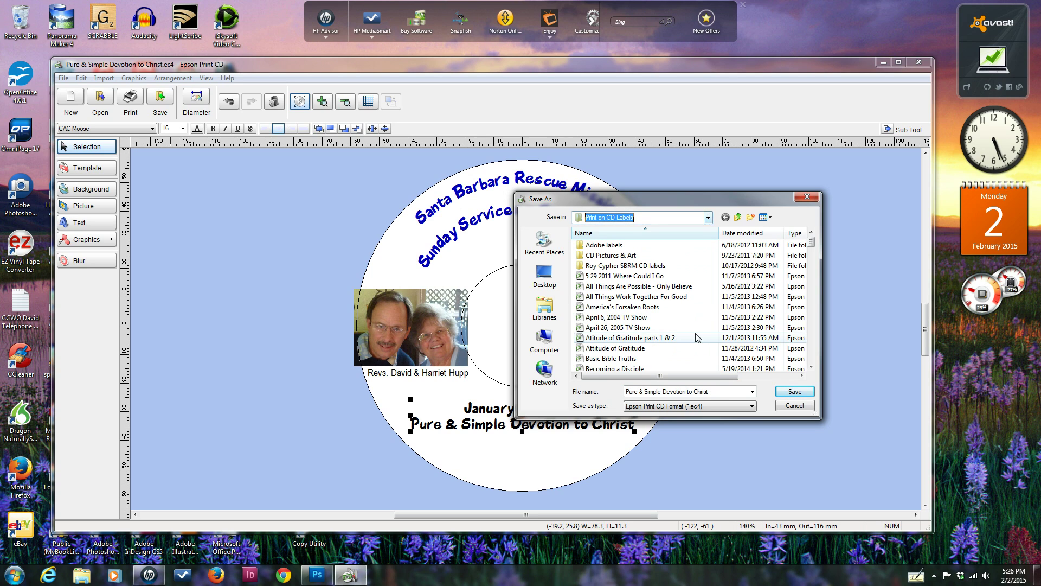
{"action": "left_click", "coordinate": [807, 197]}
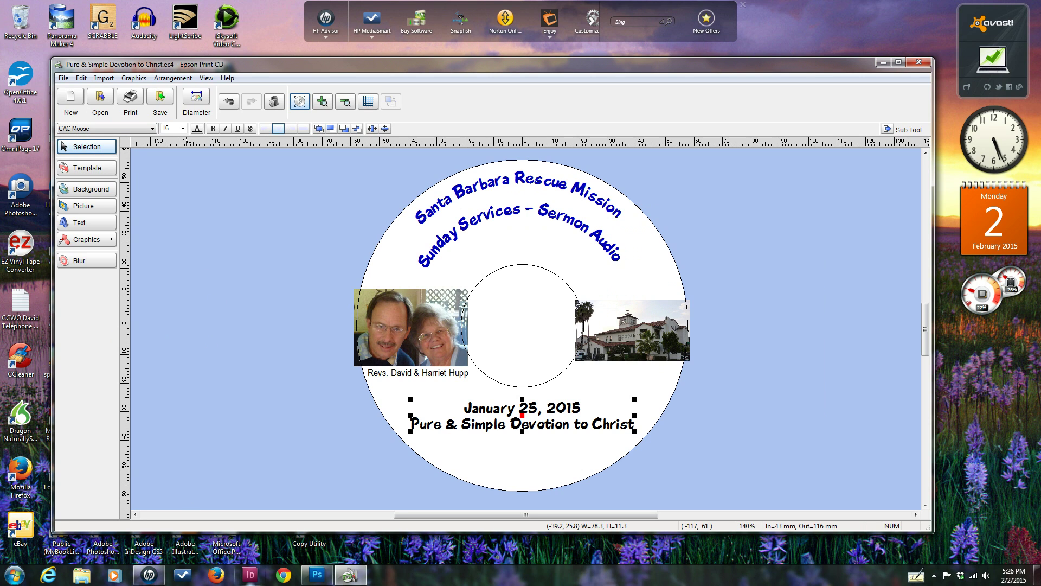
Step: Switch to Photoshop to view the inkjet CD printing photo, and close Photoshop
{"action": "left_click", "coordinate": [317, 576]}
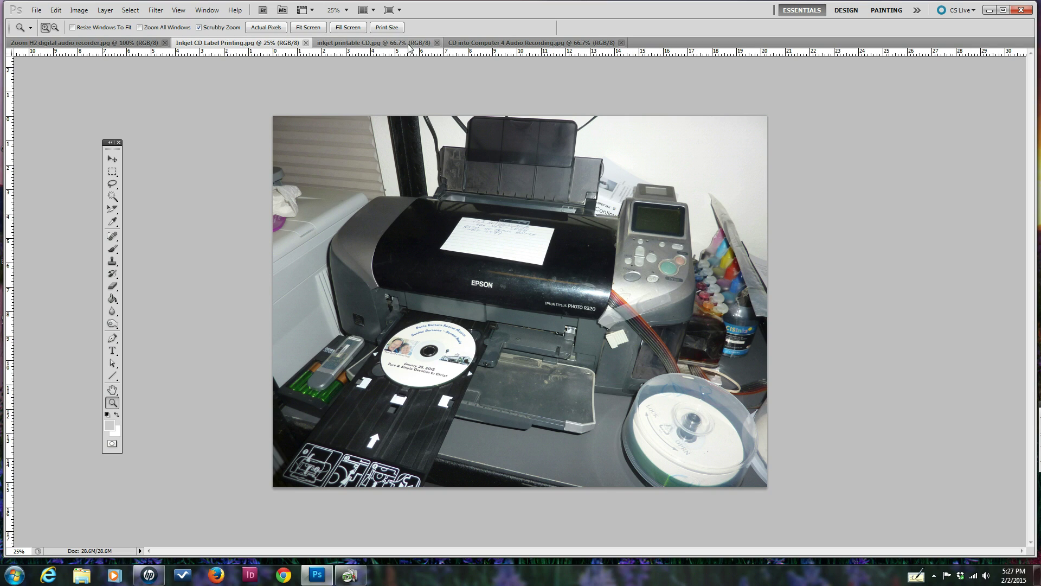
{"action": "left_click", "coordinate": [1018, 11]}
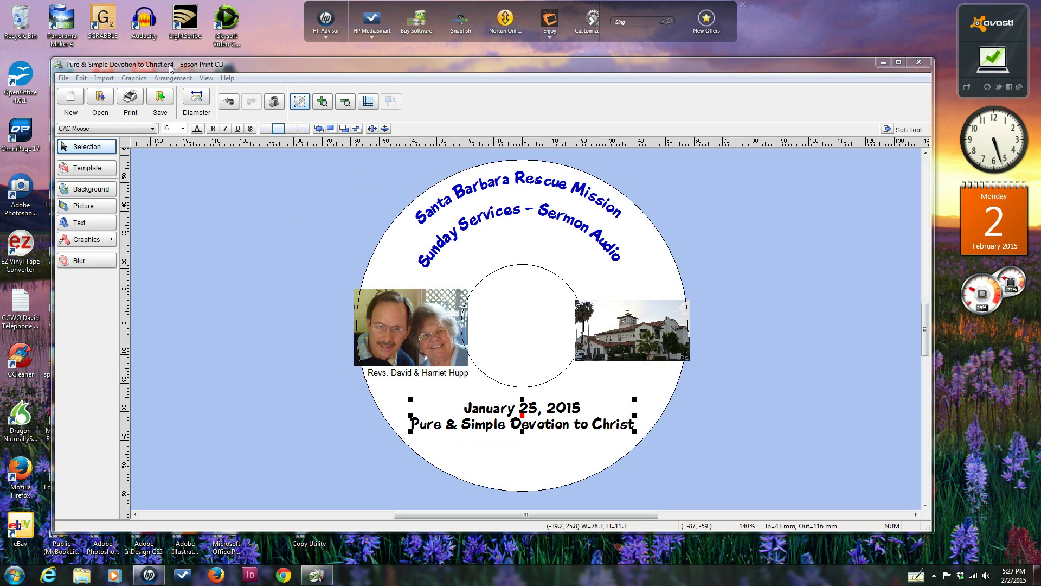
Step: Start a manual print of the label and choose the Epson Stylus Photo R320 (M) printer
{"action": "left_click", "coordinate": [64, 79]}
{"action": "left_click", "coordinate": [76, 208]}
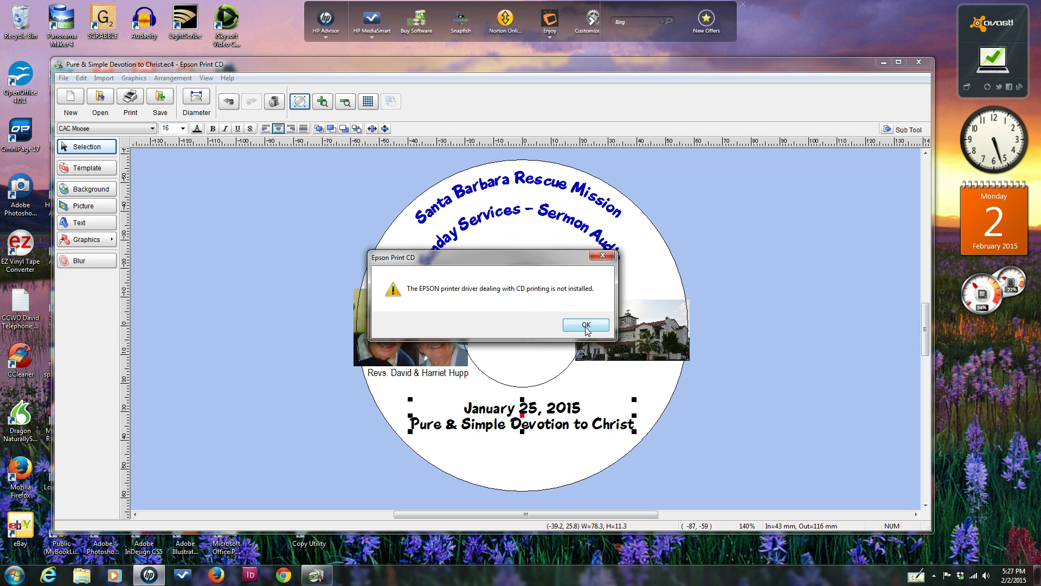
{"action": "left_click", "coordinate": [585, 324]}
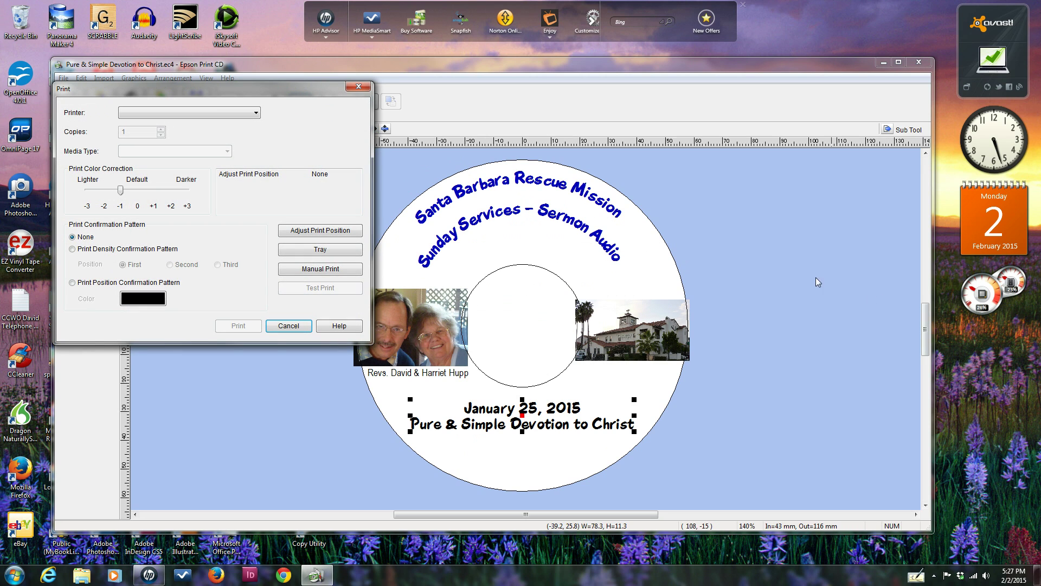
{"action": "left_click", "coordinate": [310, 271]}
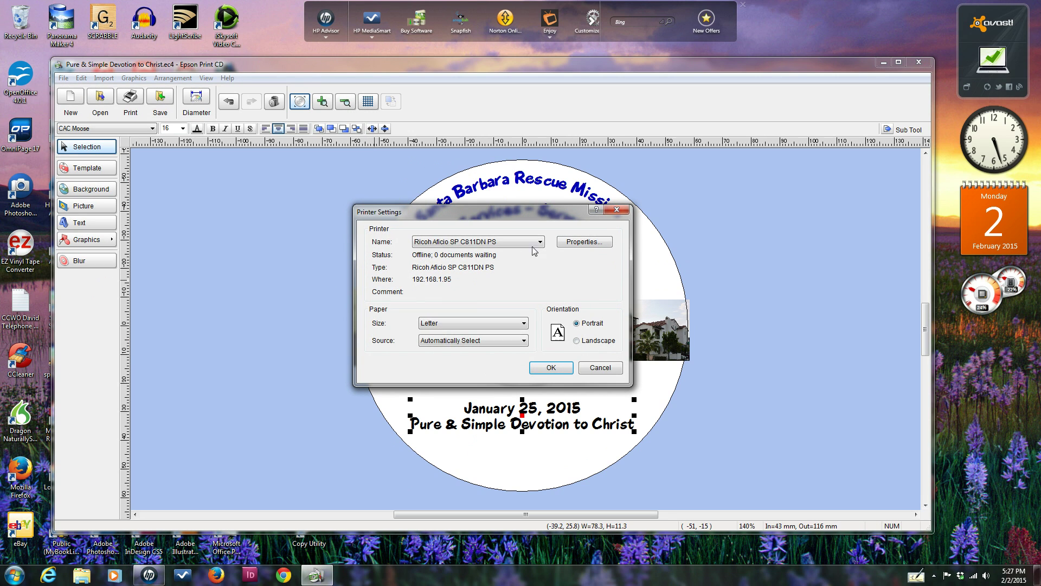
{"action": "left_click", "coordinate": [540, 243]}
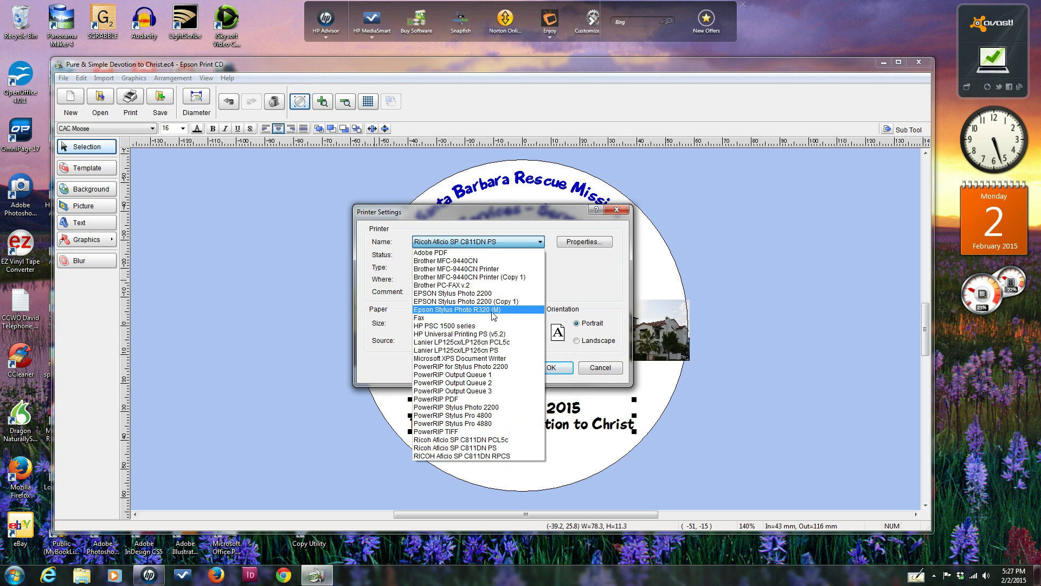
{"action": "left_click", "coordinate": [494, 315]}
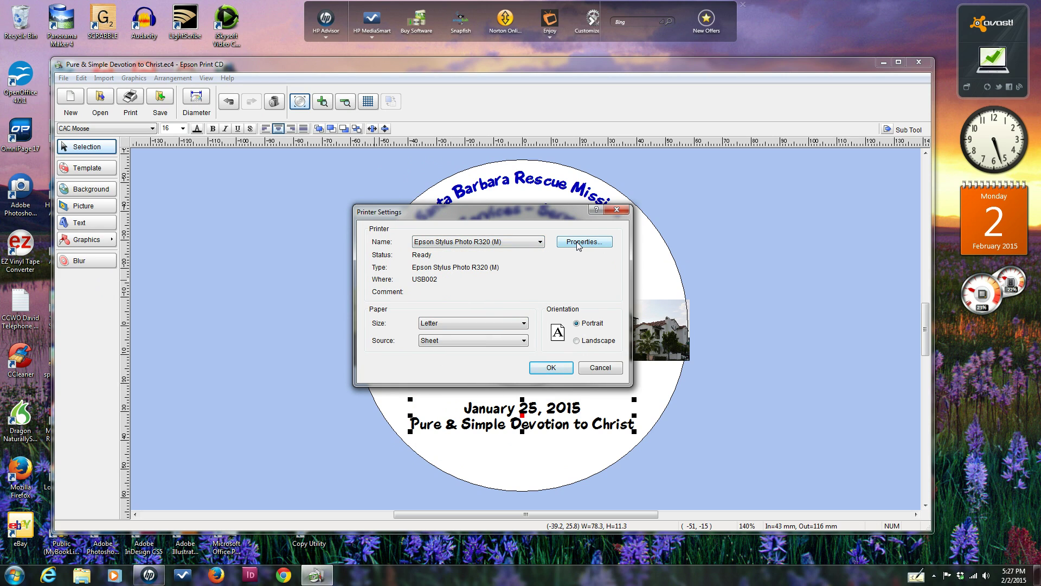
Step: Set the print job's paper size to A4 and its paper source to Manual
{"action": "left_click", "coordinate": [523, 324]}
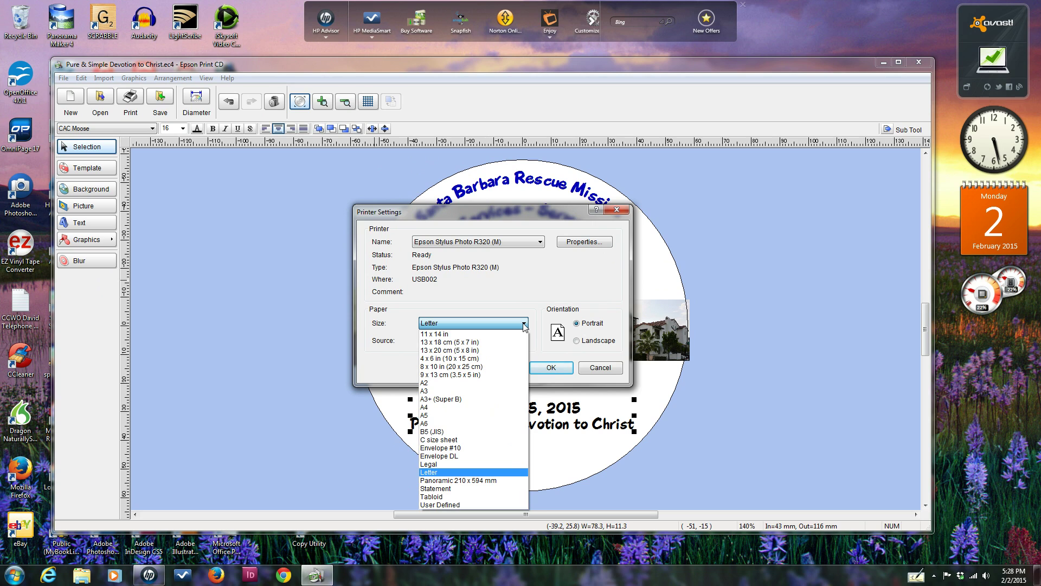
{"action": "left_click", "coordinate": [524, 324]}
{"action": "left_click", "coordinate": [524, 324]}
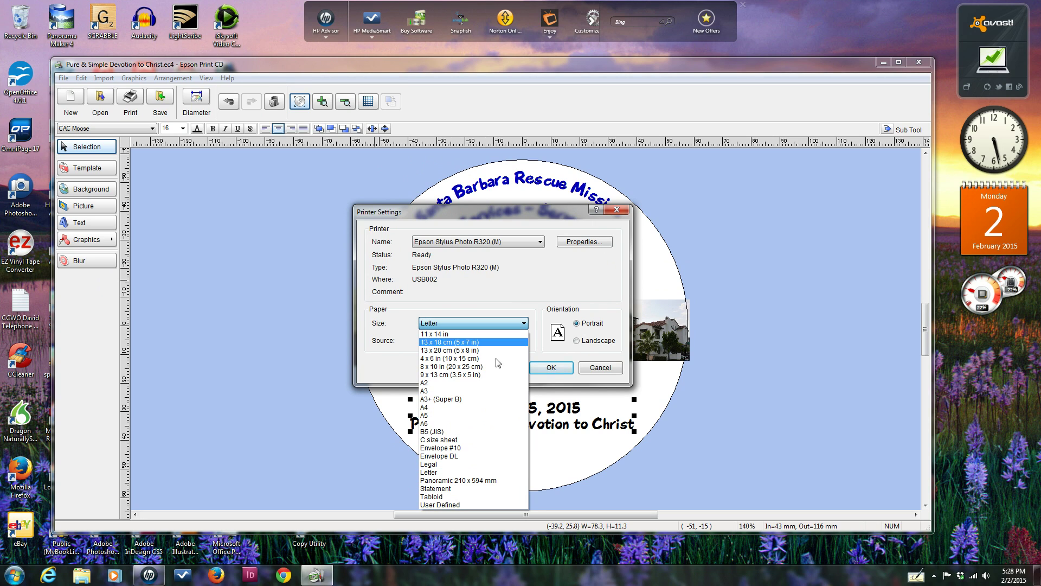
{"action": "left_click", "coordinate": [439, 408]}
{"action": "left_click", "coordinate": [524, 340]}
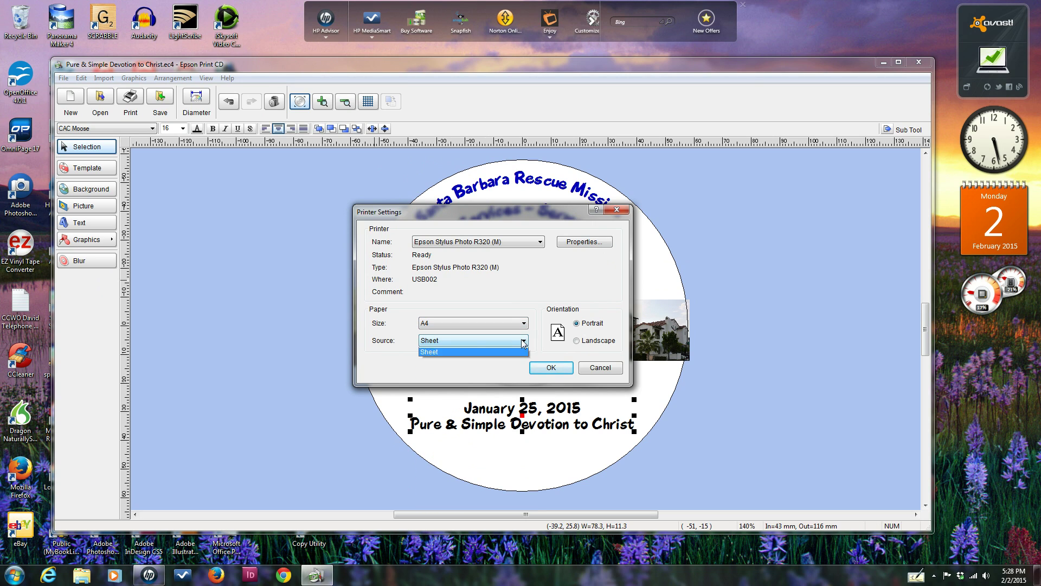
{"action": "left_click", "coordinate": [476, 359]}
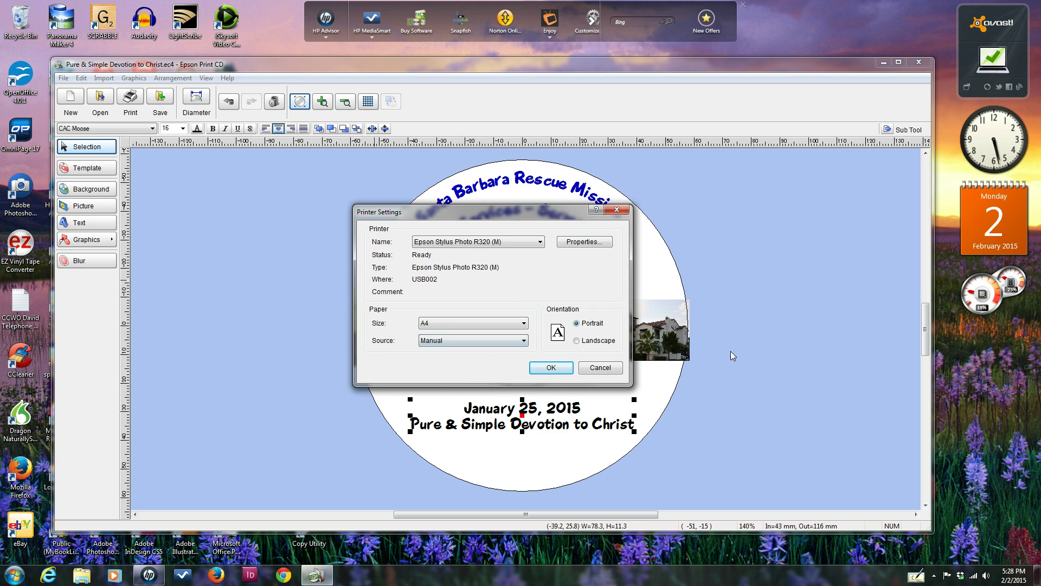
Step: Set the printer's paper type to CD/DVD Premium Surface with Best Photo quality, and accept the print settings
{"action": "left_click", "coordinate": [589, 242]}
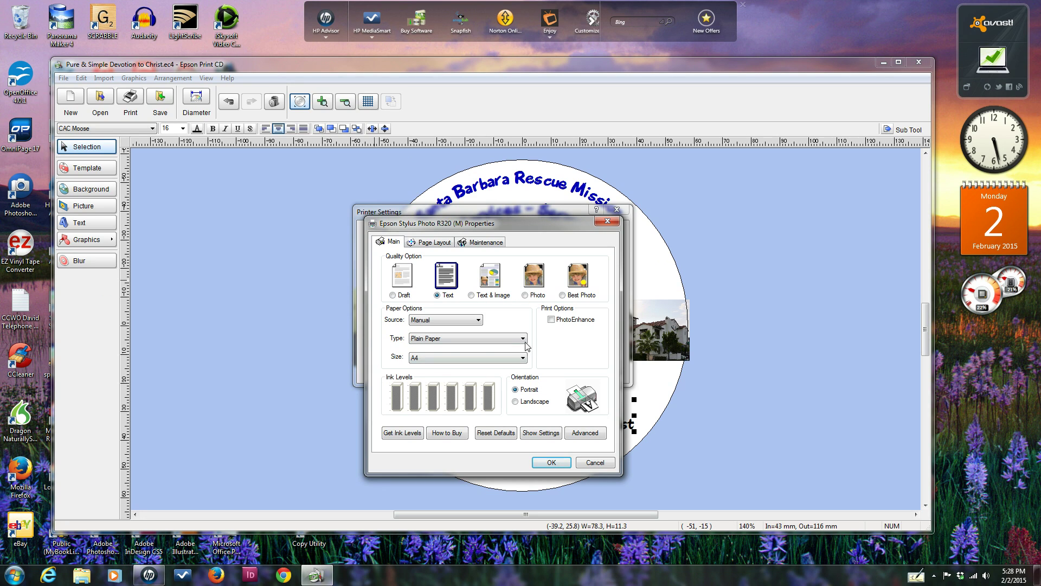
{"action": "left_click", "coordinate": [525, 339]}
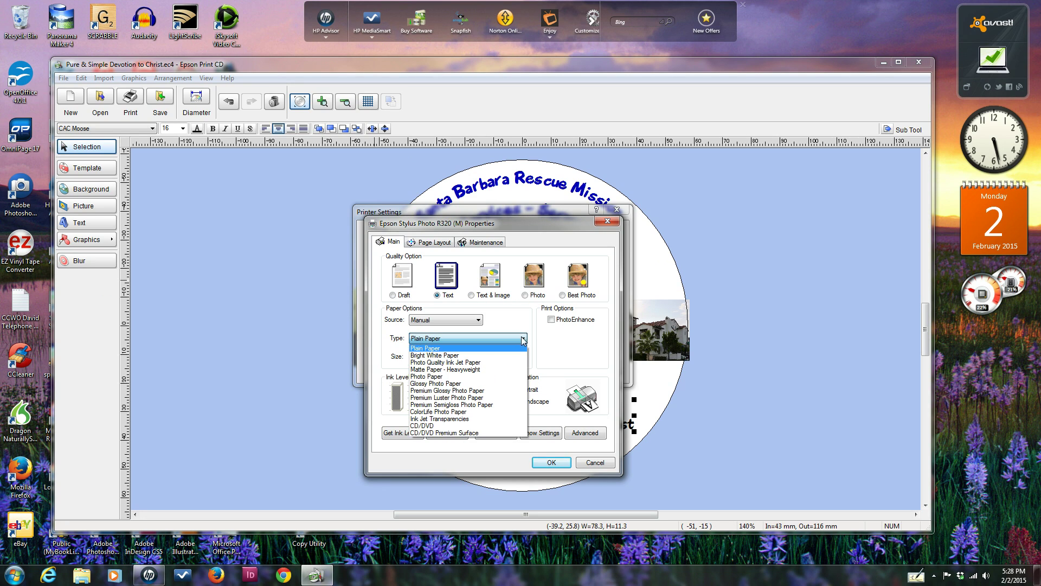
{"action": "left_click", "coordinate": [460, 433]}
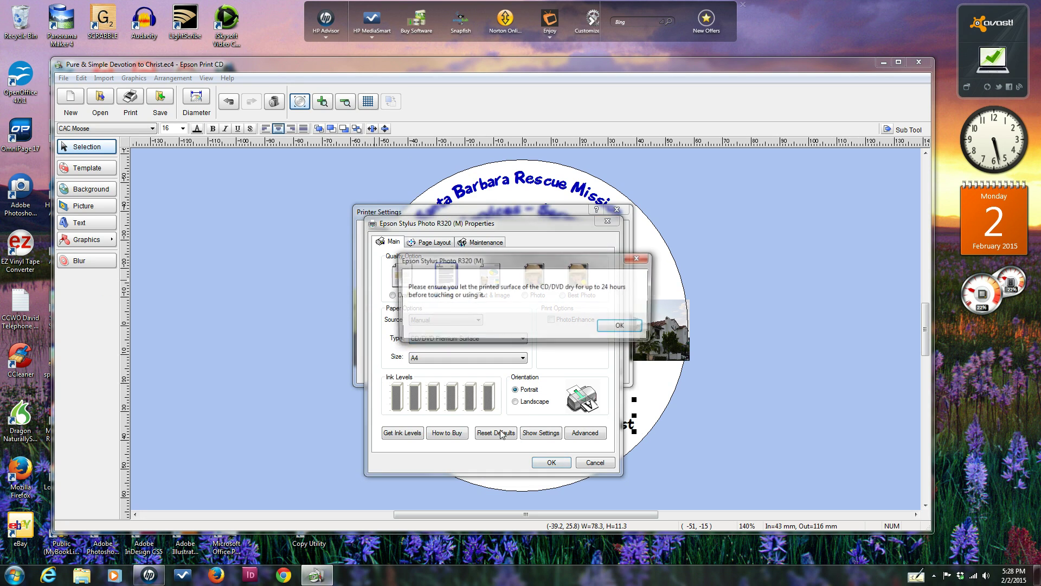
{"action": "left_click", "coordinate": [616, 327]}
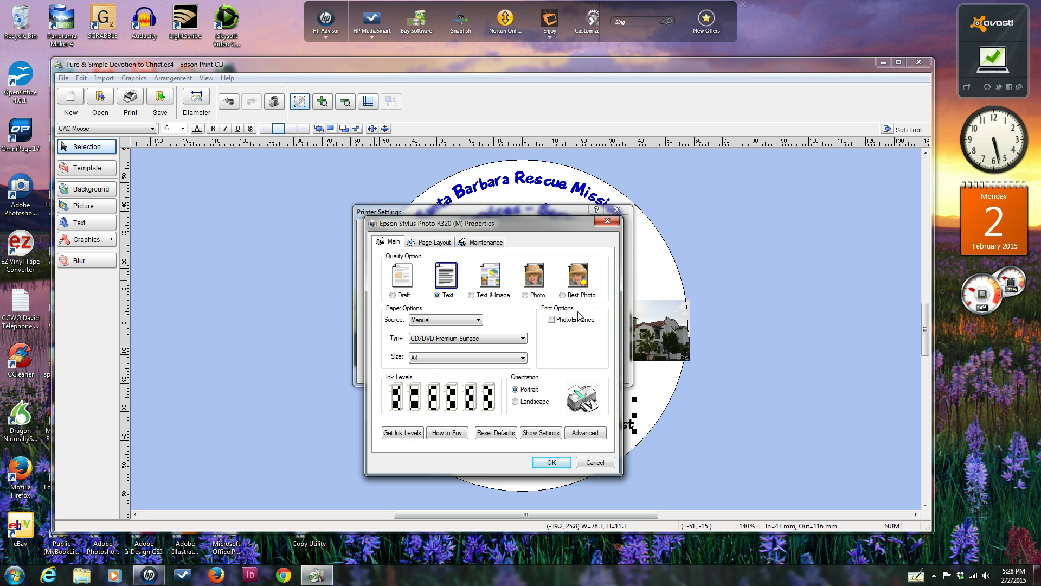
{"action": "left_click", "coordinate": [563, 296]}
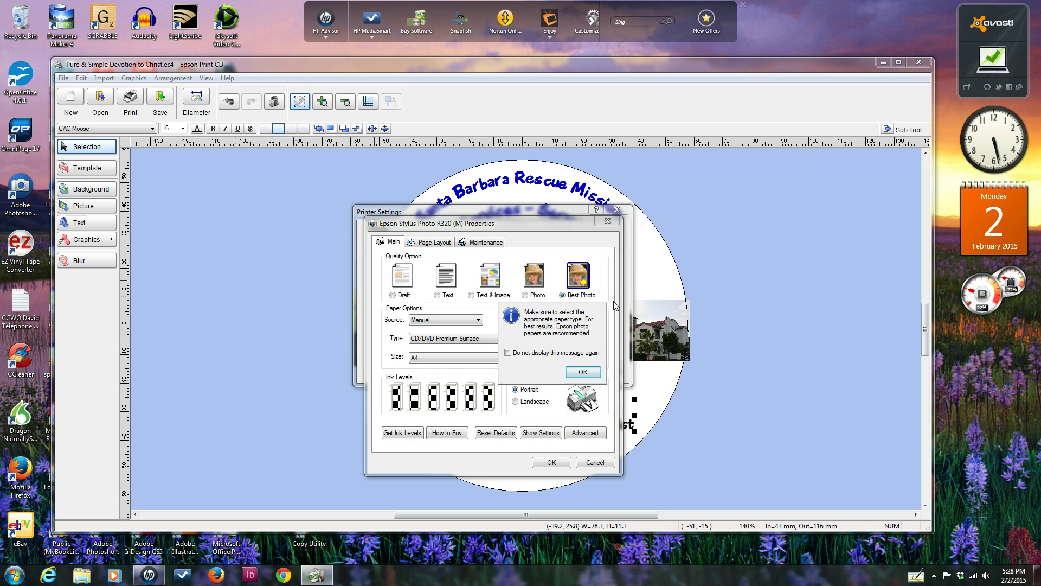
{"action": "left_click", "coordinate": [583, 373]}
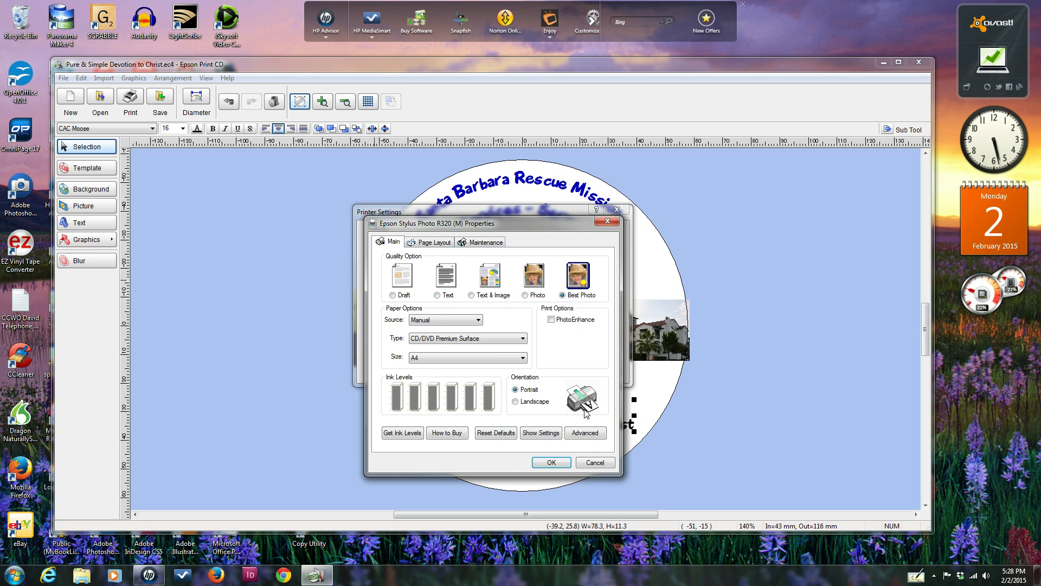
{"action": "left_click", "coordinate": [552, 462]}
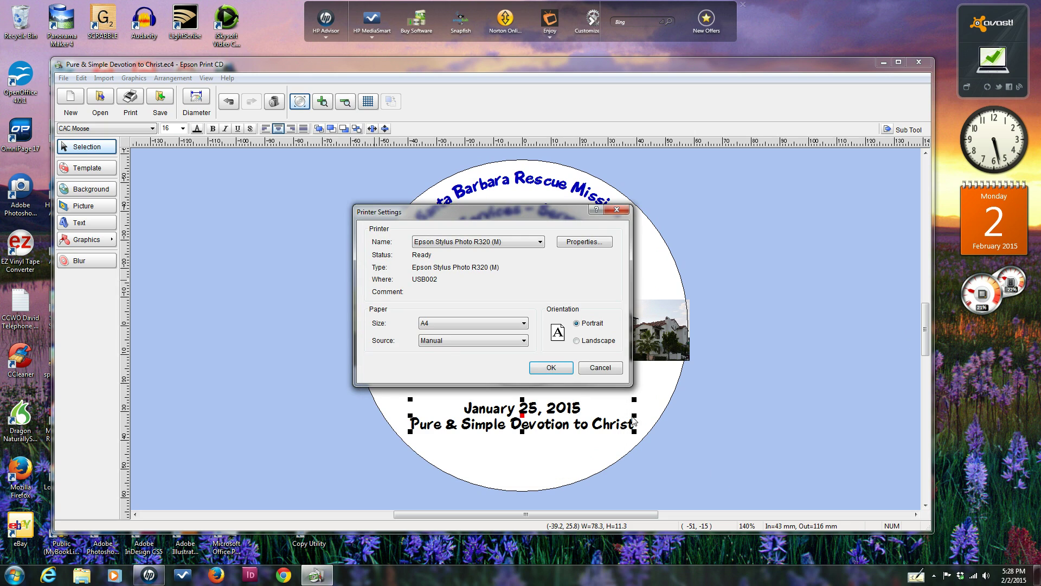
{"action": "left_click", "coordinate": [551, 368]}
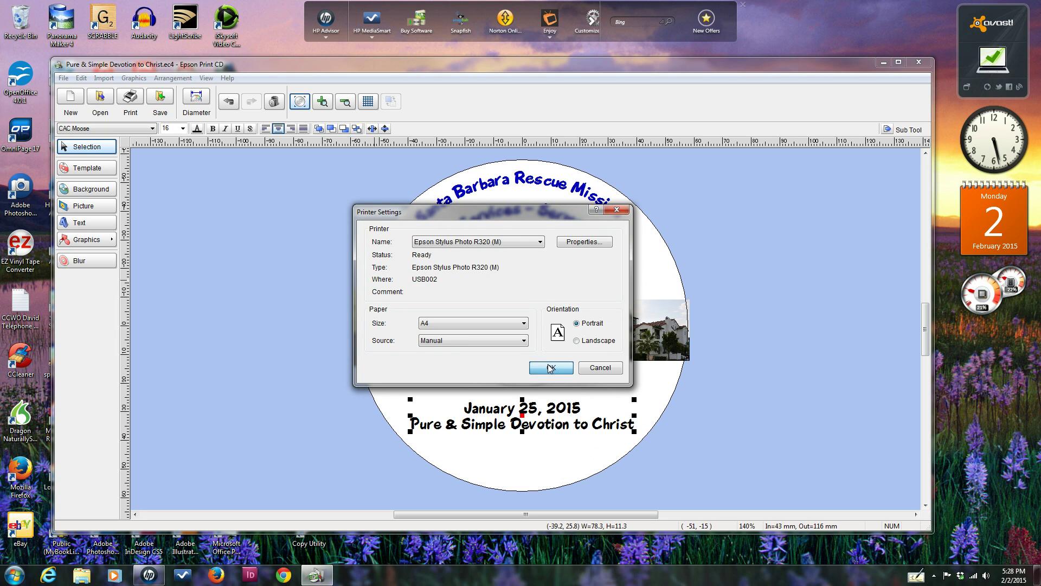